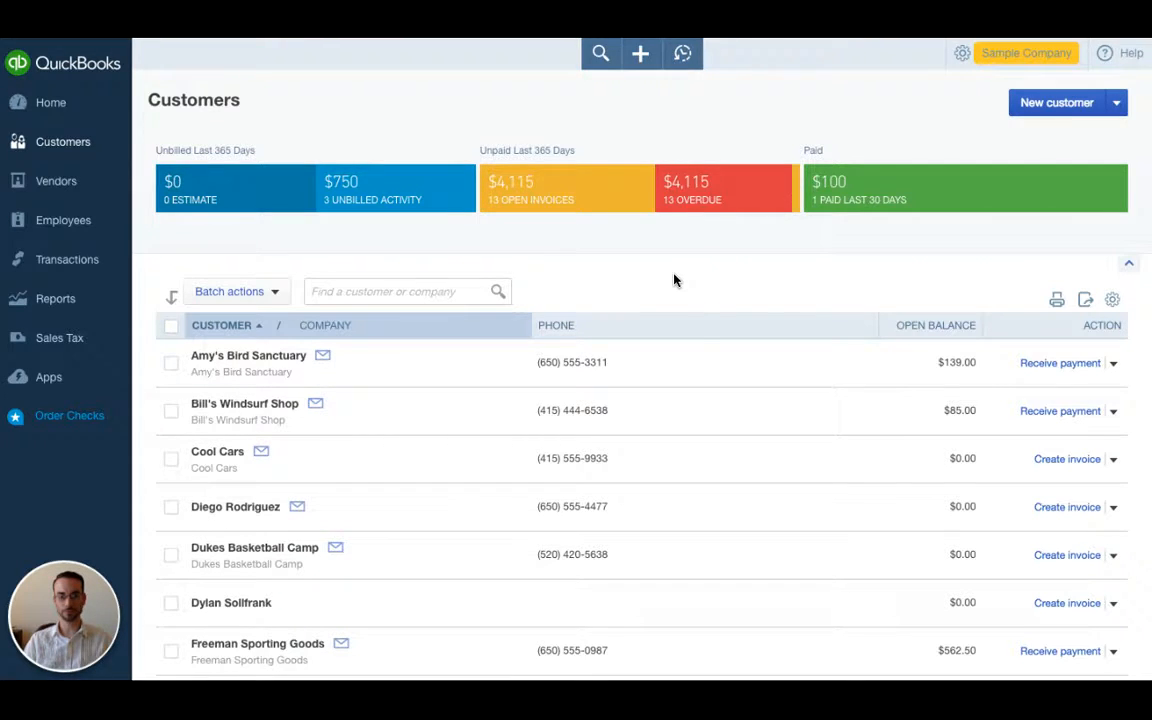
# Start a new expense from the Bill's Windsurf Shop customer record and choose Chin's Gas and Oil as the payee.
pyautogui.click(286, 403)
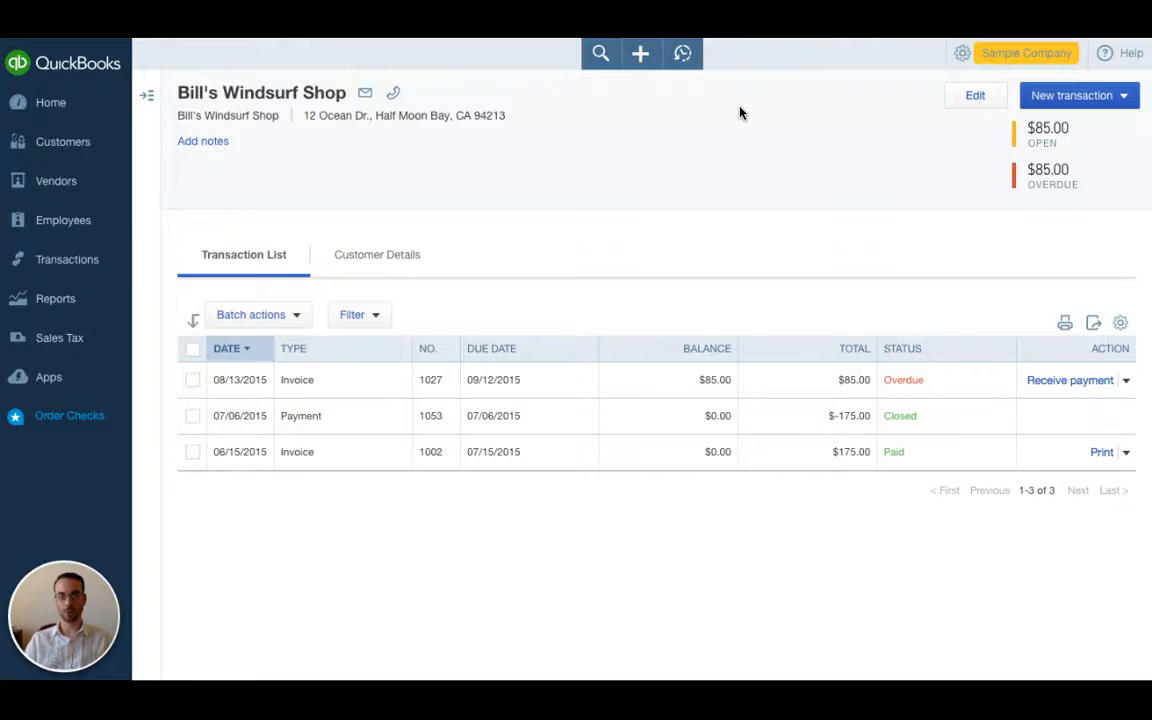
pyautogui.click(640, 53)
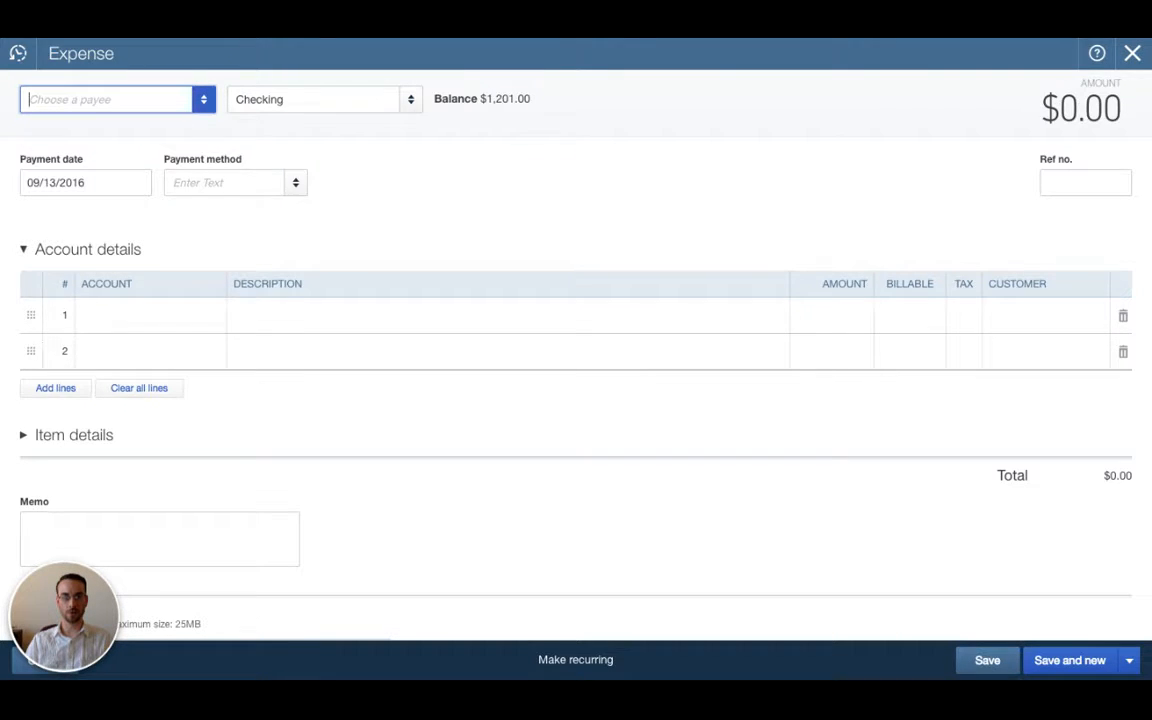
pyautogui.press('Down')
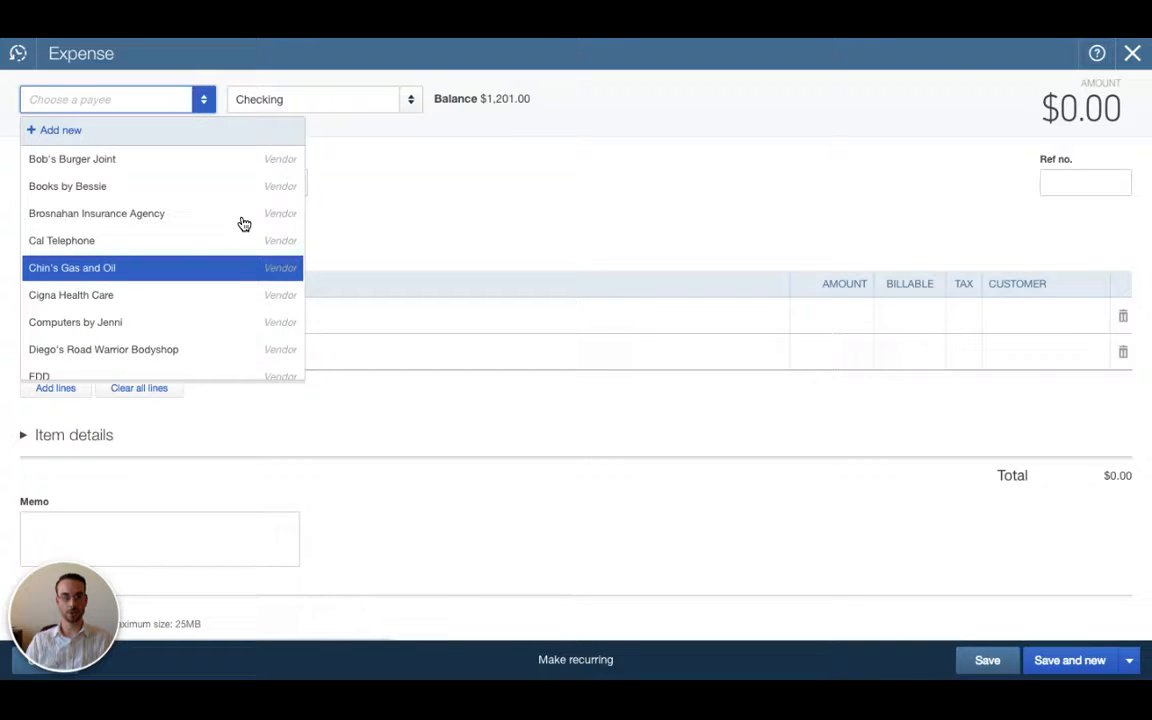
pyautogui.press('Return')
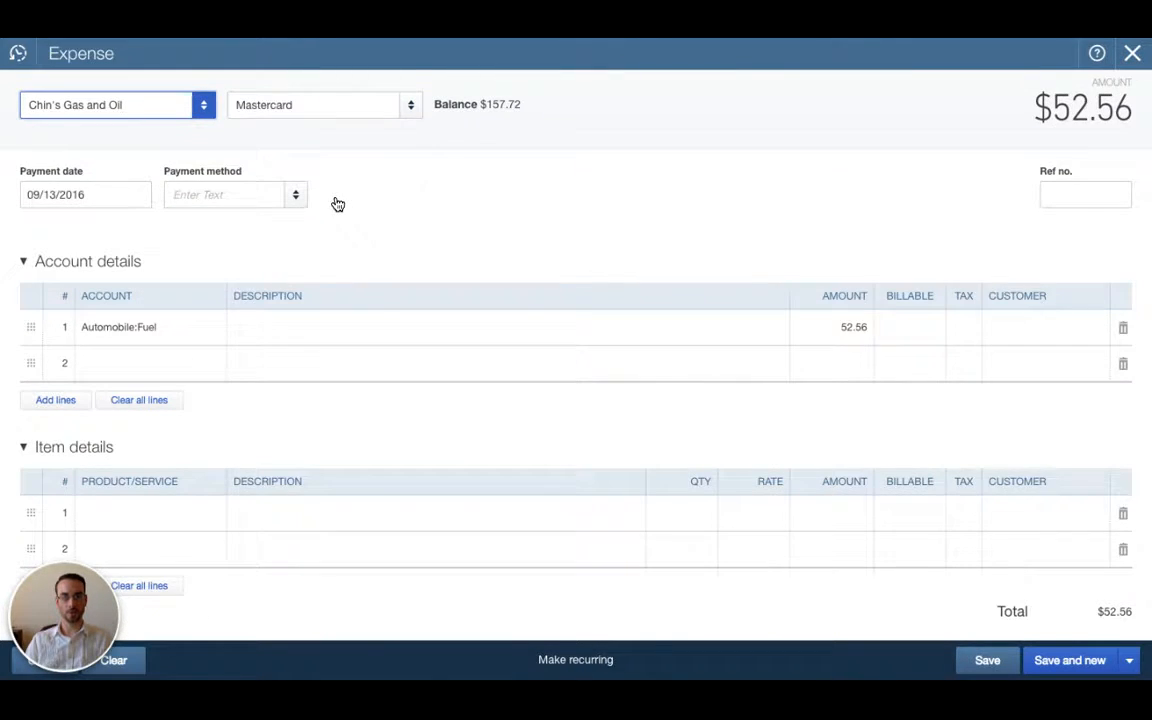
# Set the expense's payment method to American Express.
pyautogui.click(249, 139)
pyautogui.press('Down')
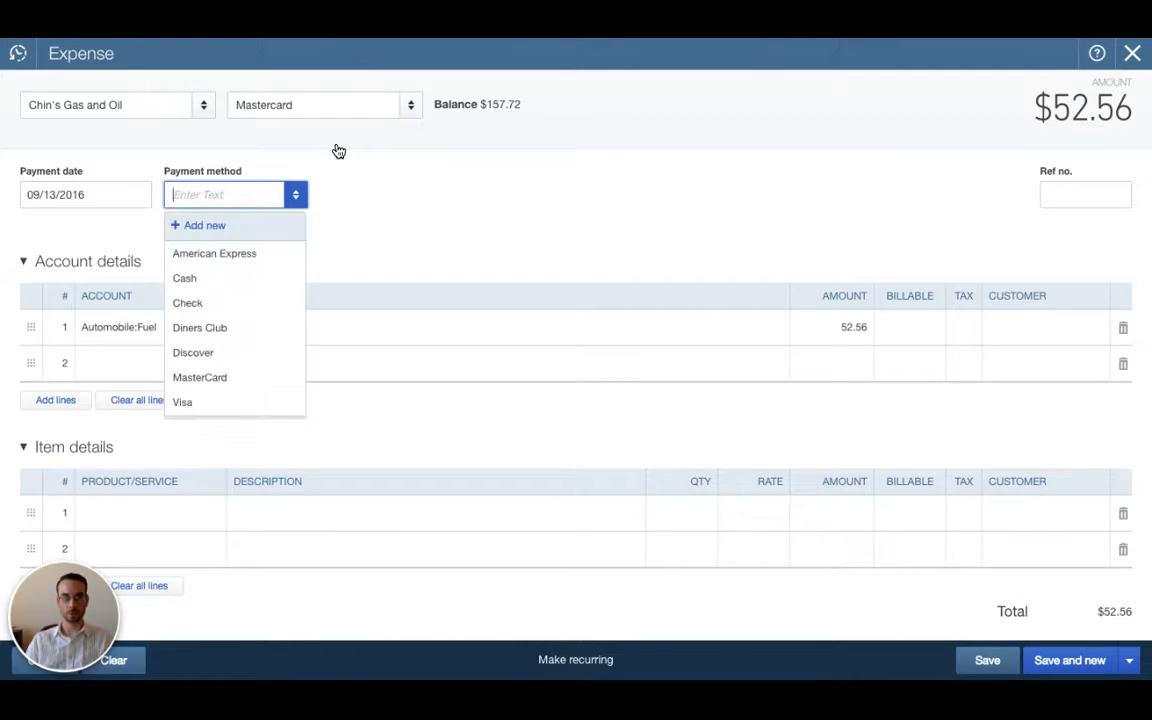
pyautogui.press('Down')
pyautogui.press('Return')
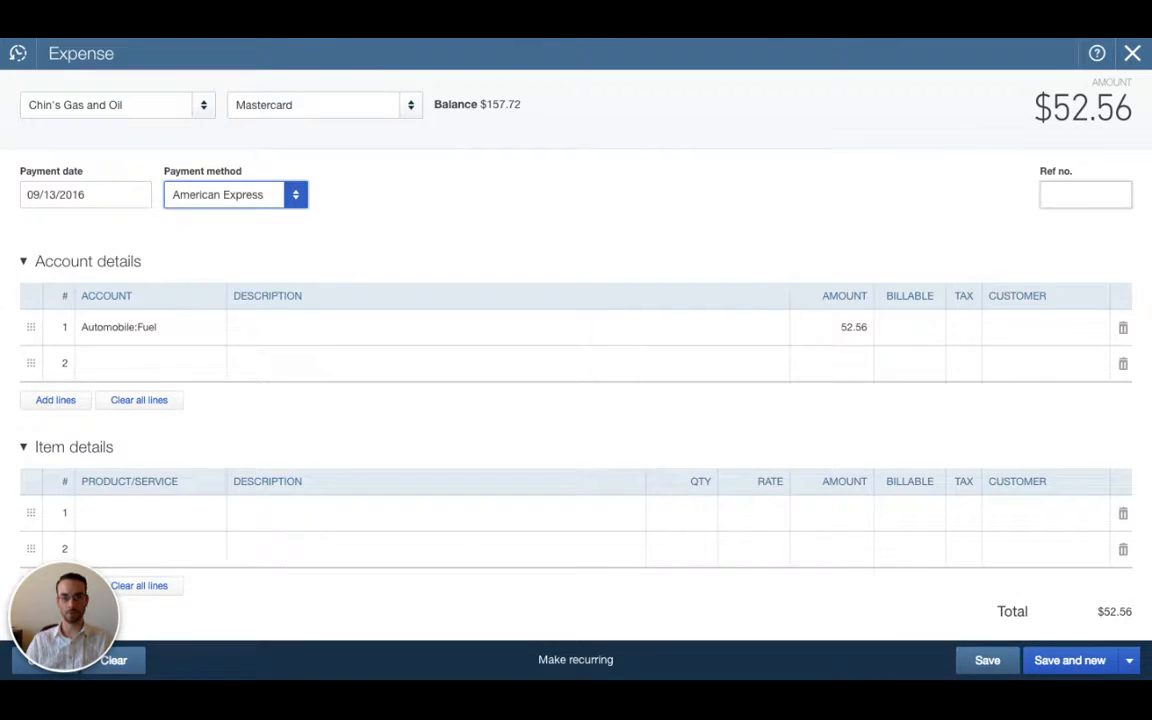
# Change the account on the first expense line to Job Expenses.
pyautogui.click(173, 292)
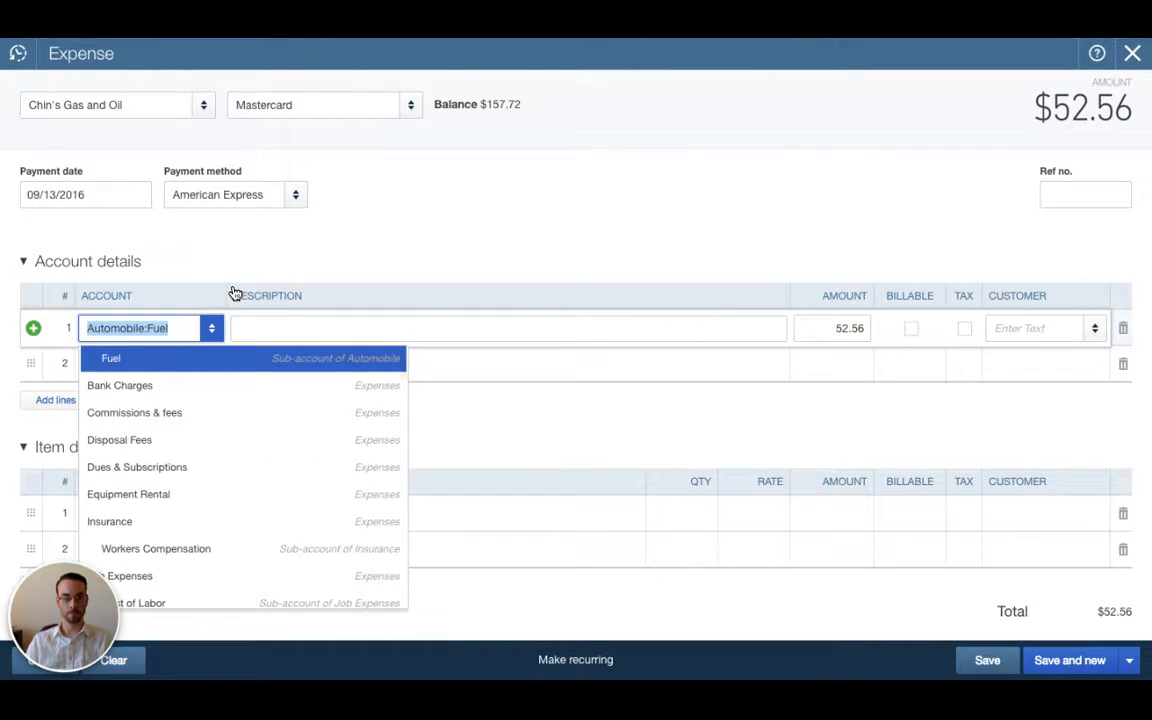
pyautogui.scroll(-1, 259, 441)
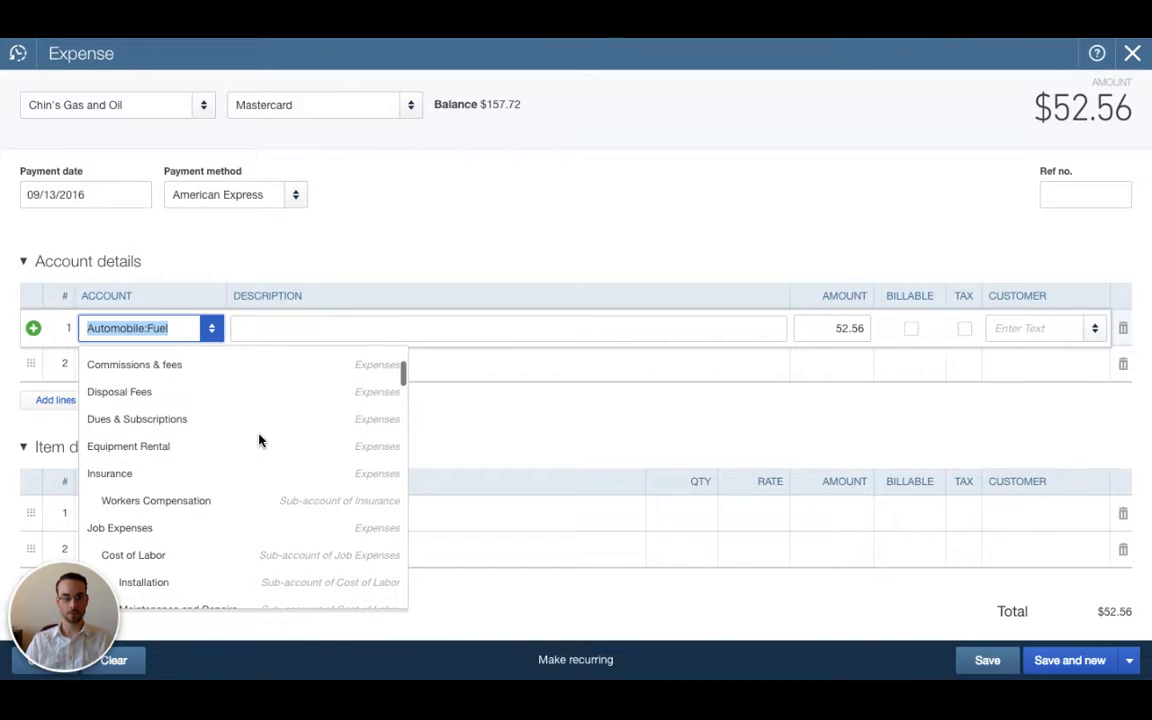
pyautogui.scroll(-1, 258, 438)
pyautogui.scroll(-1, 259, 438)
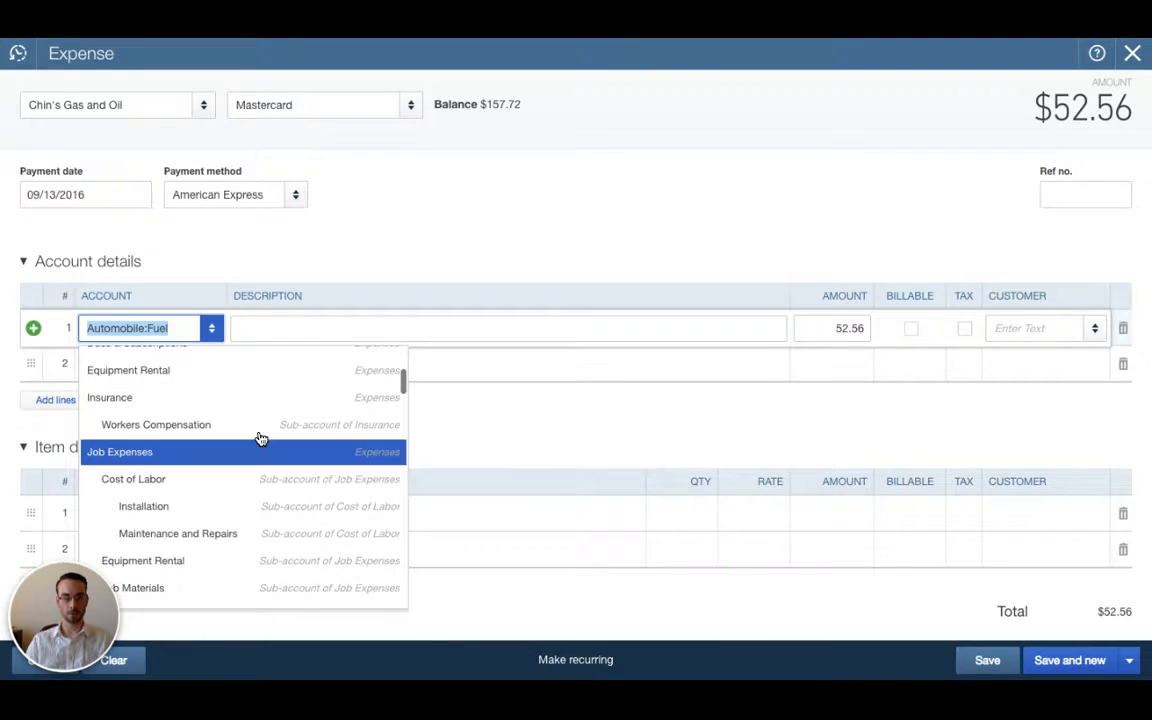
pyautogui.click(259, 446)
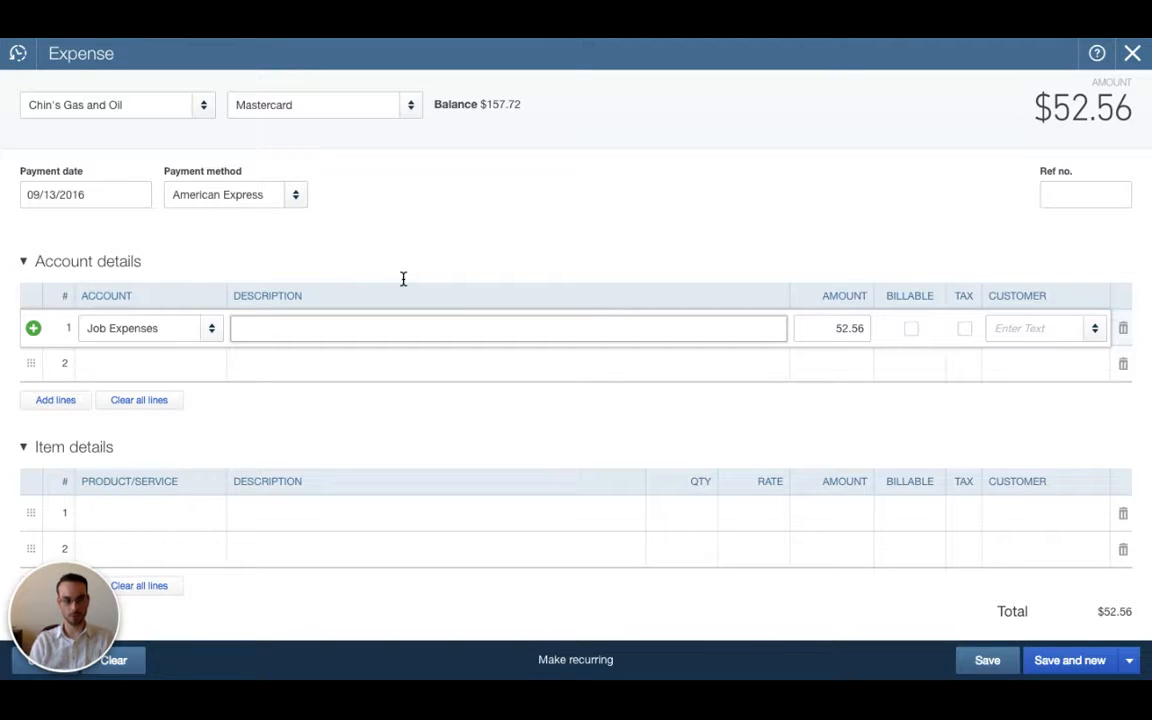
# Enter the description "Surfing parts" and an amount of 100.00 on the first expense line.
pyautogui.write('S')
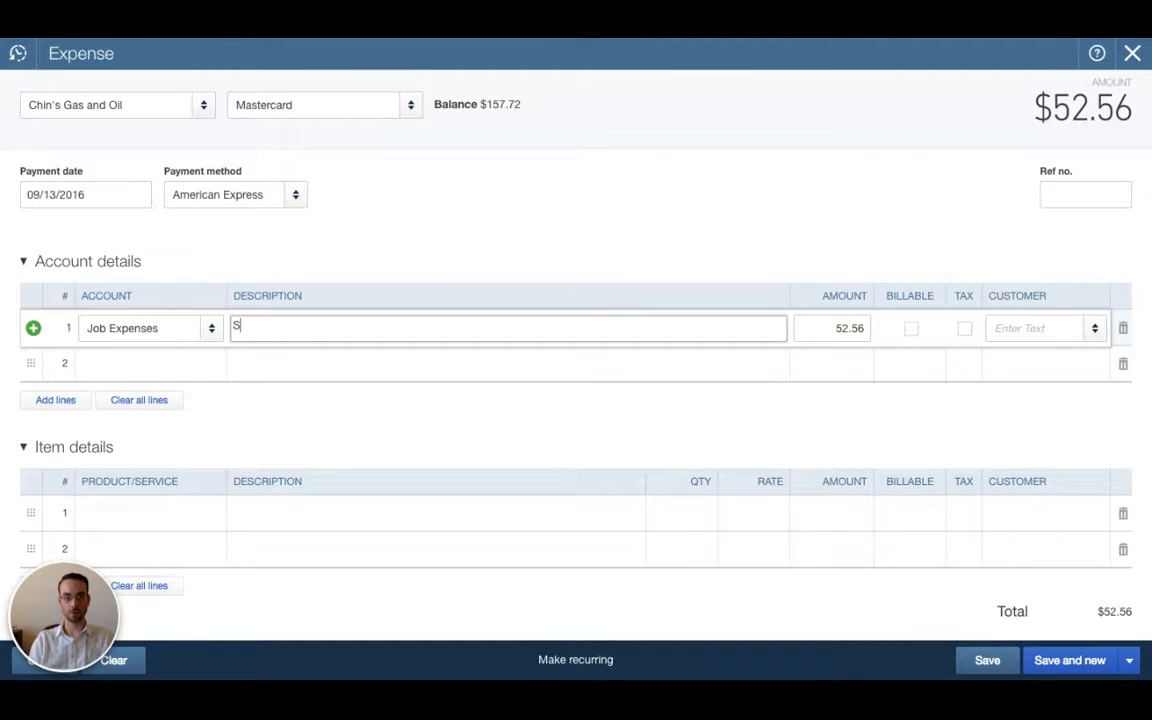
pyautogui.write('urfing parts')
pyautogui.press('Tab')
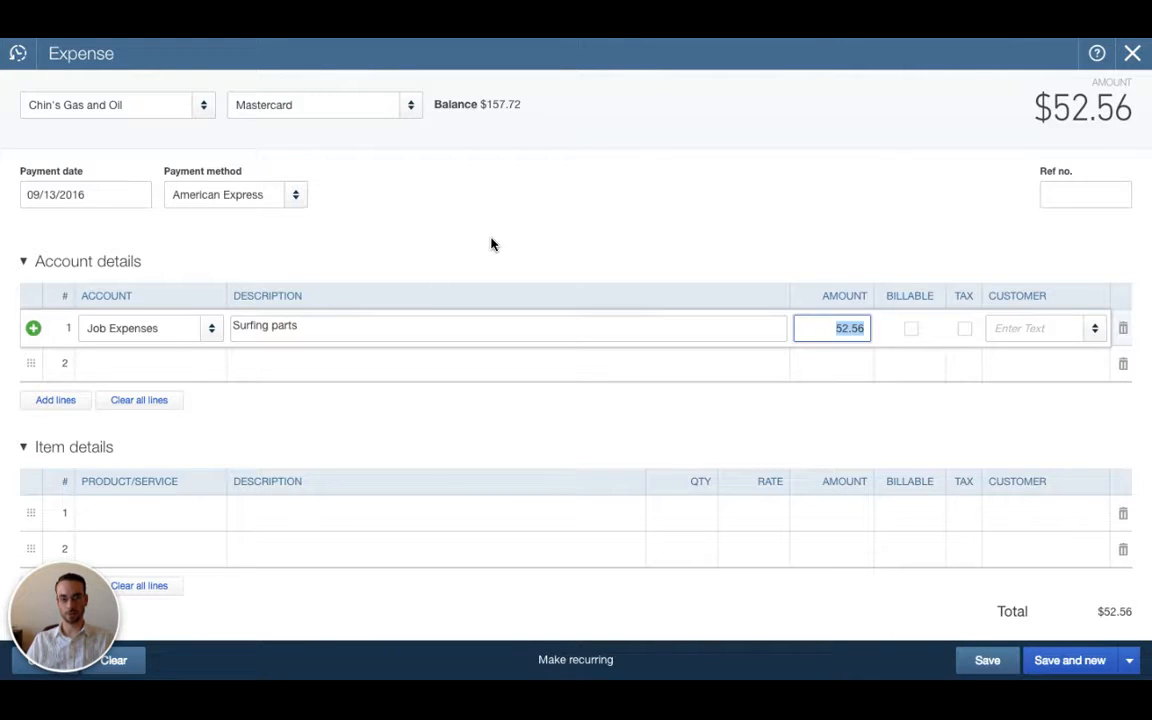
pyautogui.write('100.00')
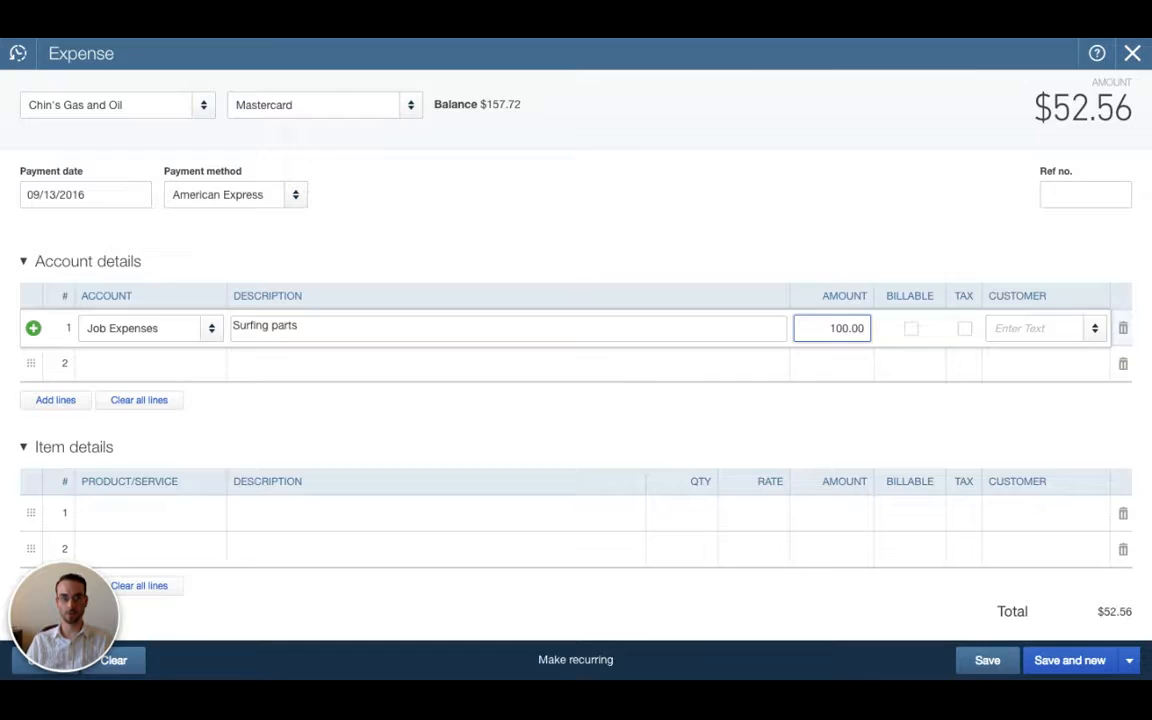
pyautogui.press('Tab')
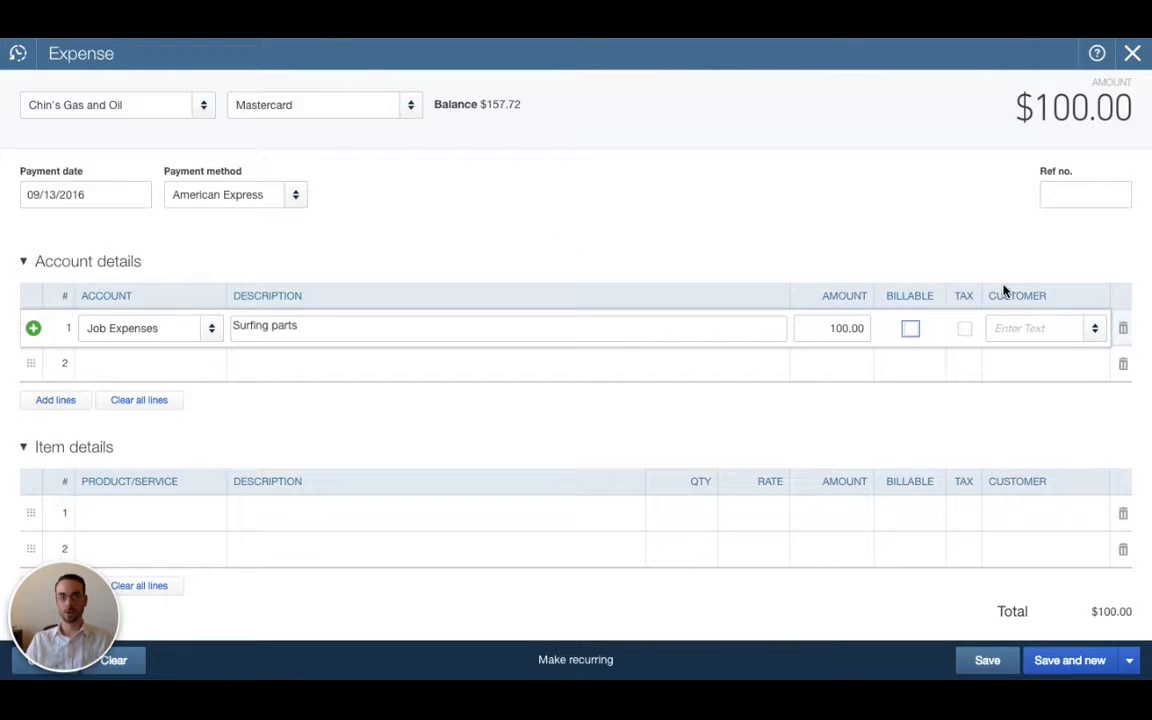
# Mark the Surfing parts expense line as billable and taxable.
pyautogui.press('space')
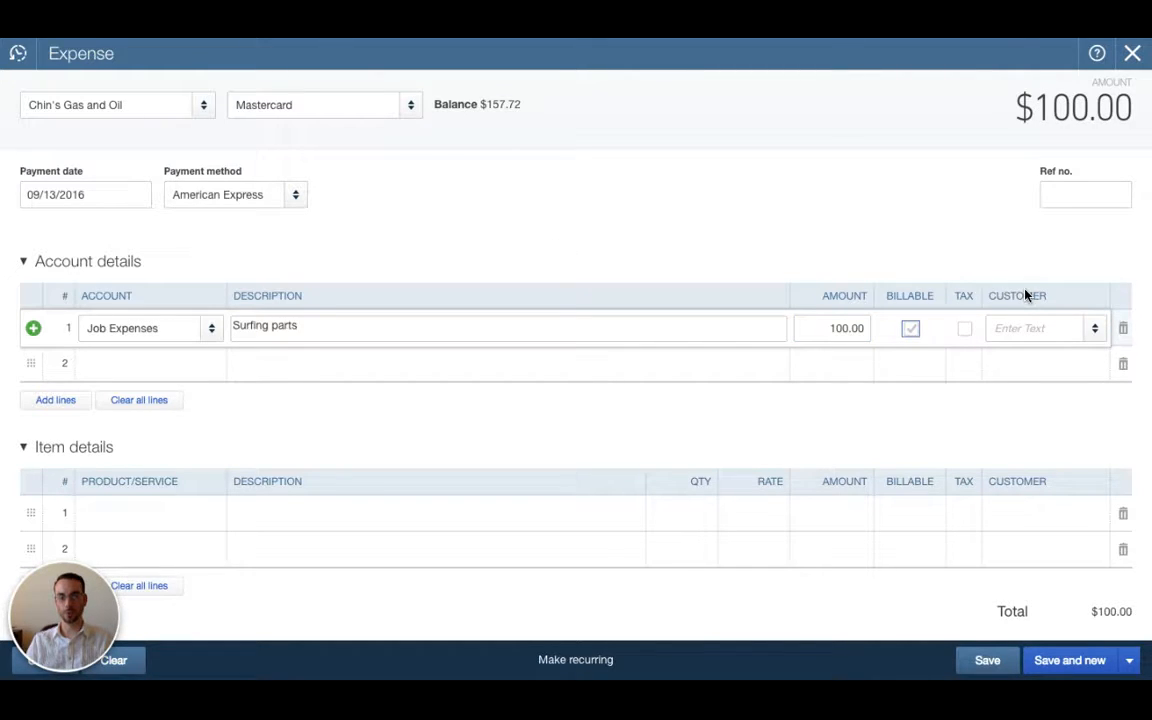
pyautogui.press('space')
pyautogui.press('space')
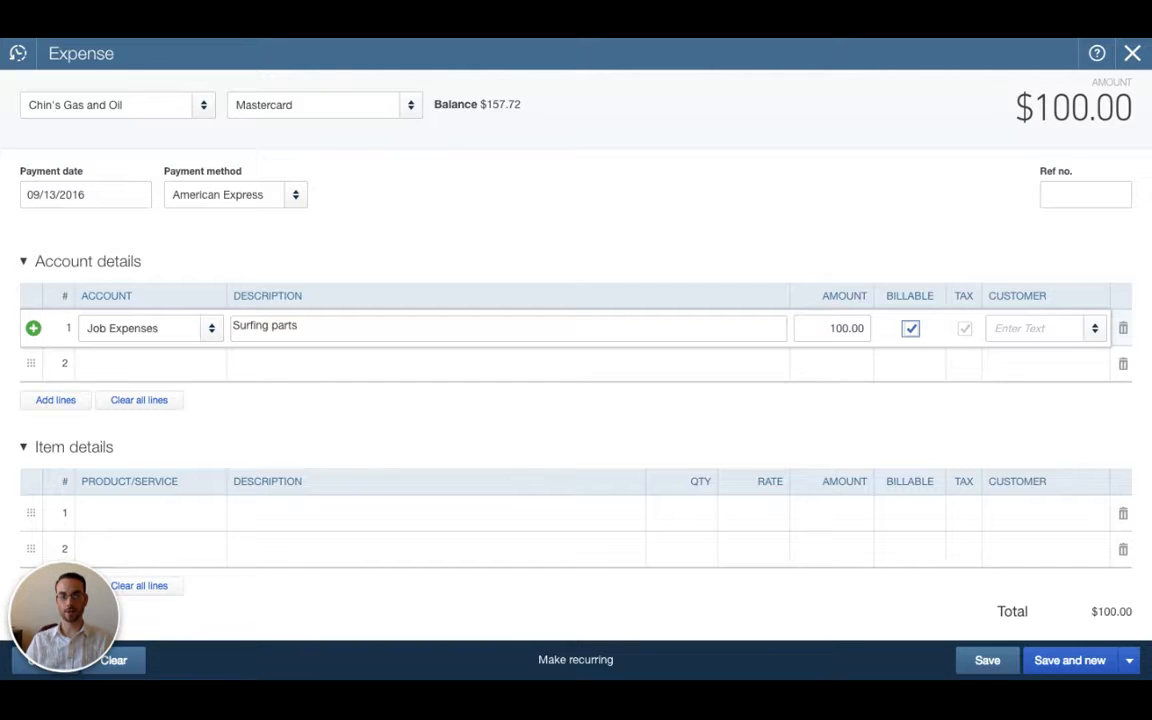
pyautogui.press('Tab')
pyautogui.press('space')
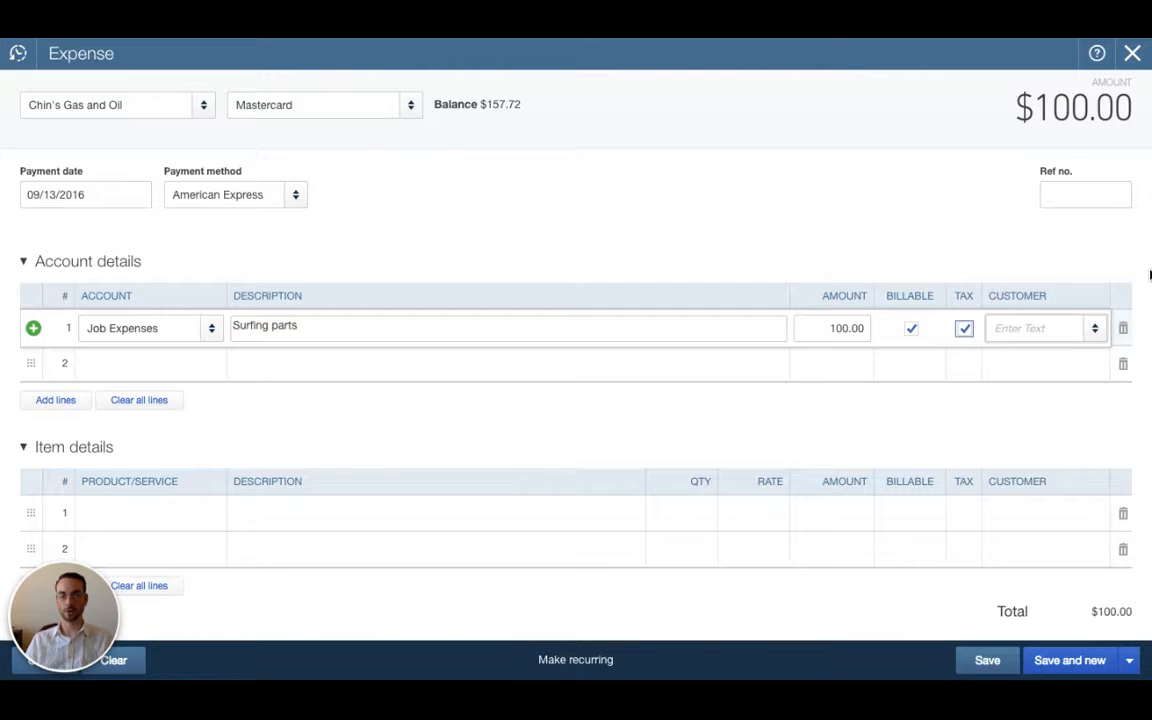
# Assign the Surfing parts expense line to the customer Bill's Windsurf Shop and save the expense.
pyautogui.press('Tab')
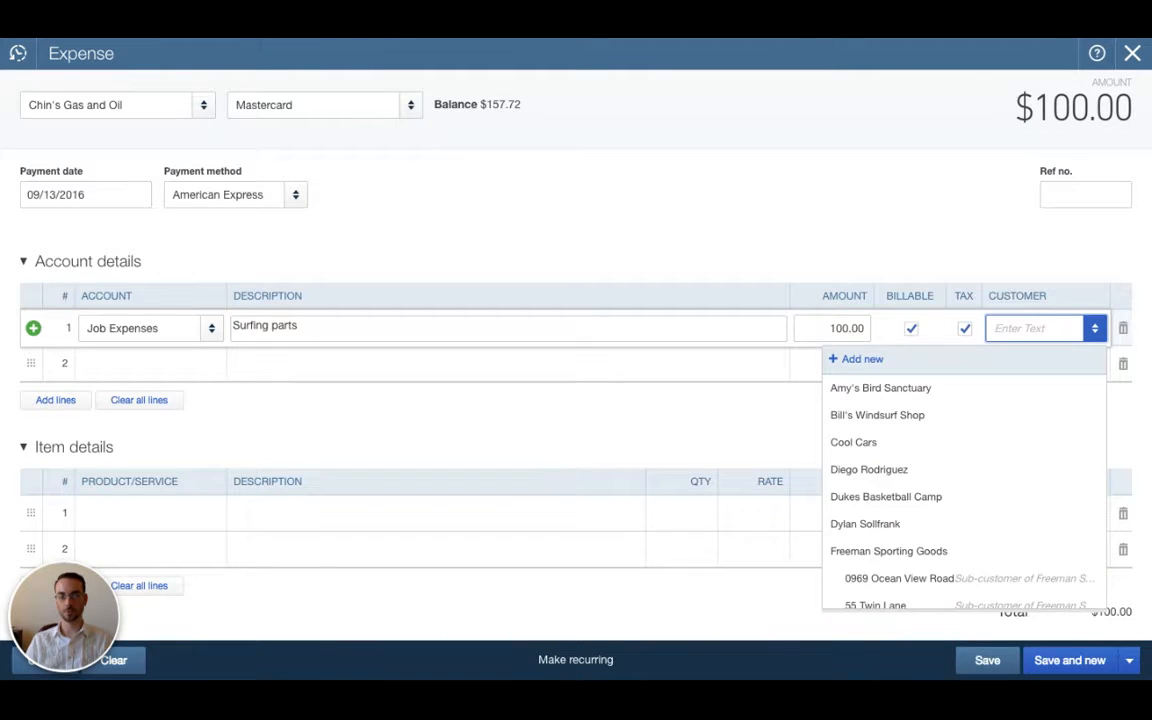
pyautogui.press('Down')
pyautogui.press('Down')
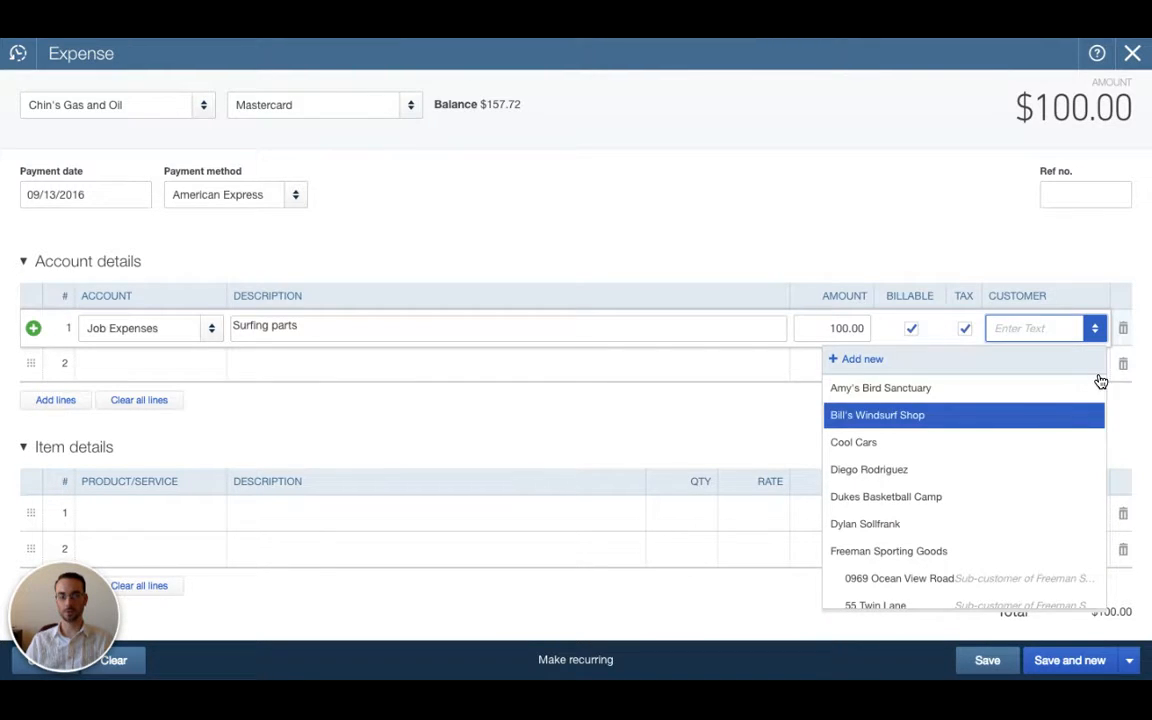
pyautogui.press('Return')
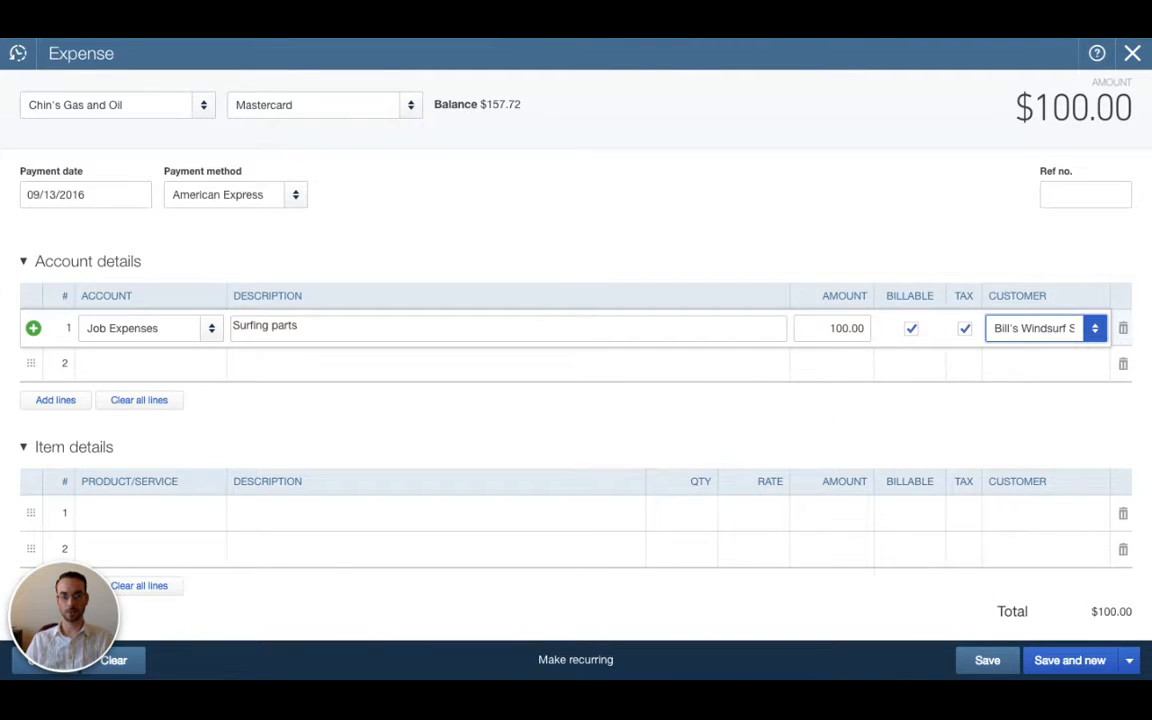
pyautogui.click(1129, 660)
pyautogui.click(1050, 632)
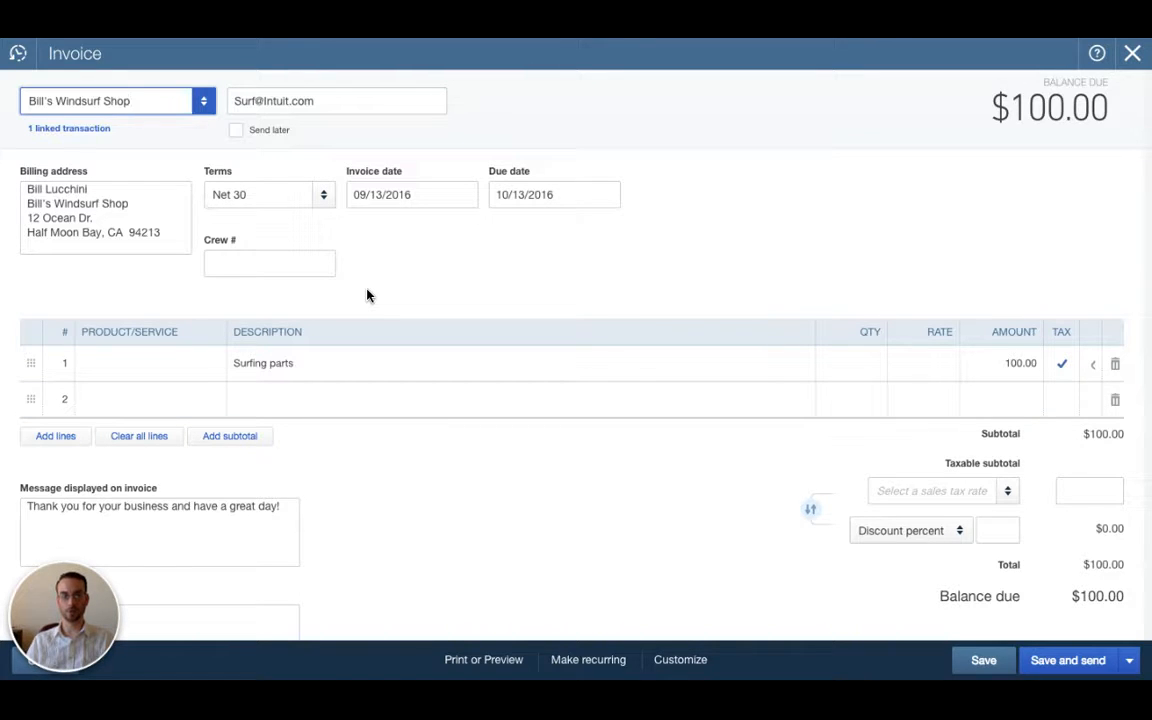
# Examine the Surfing parts line on the Bill's Windsurf Shop invoice, including its product/service choices and linked billable expense.
pyautogui.click(300, 339)
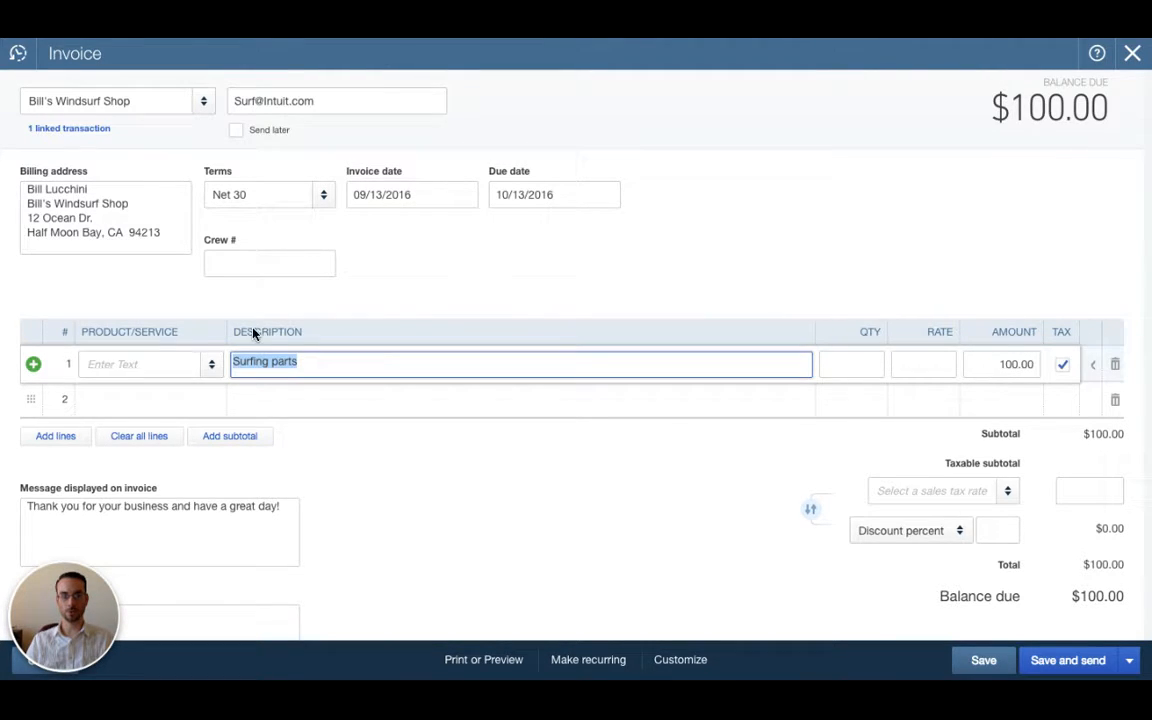
pyautogui.hotkey('shift', 'Tab')
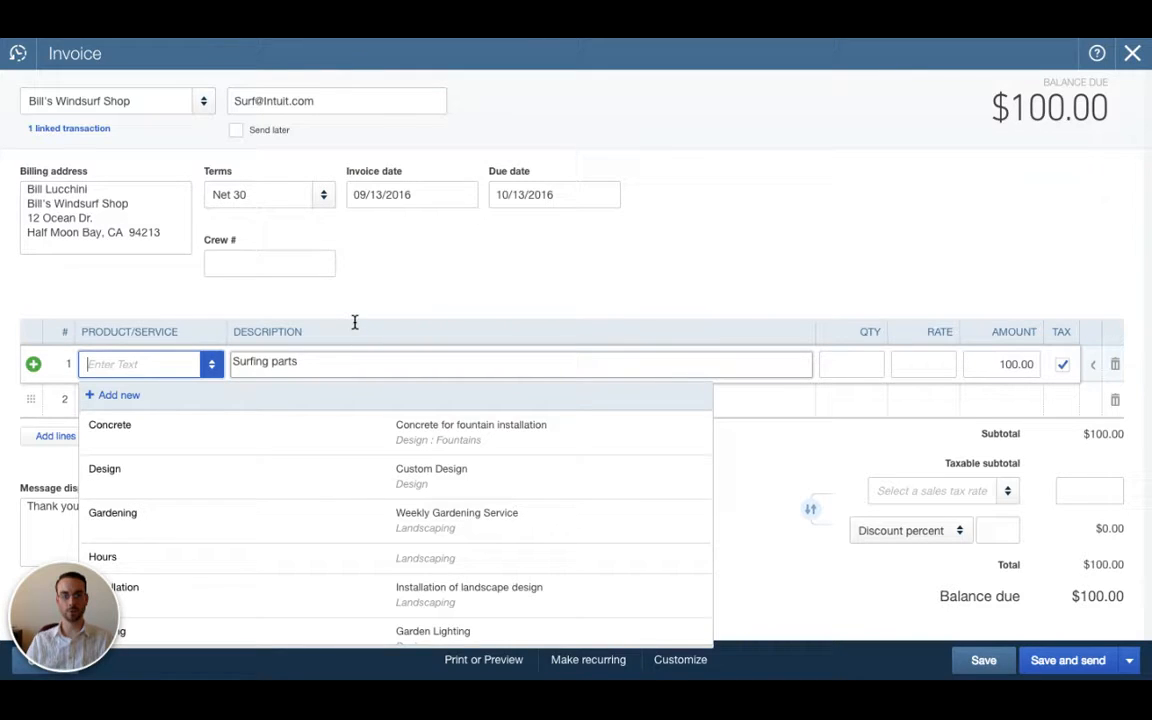
pyautogui.press('Tab')
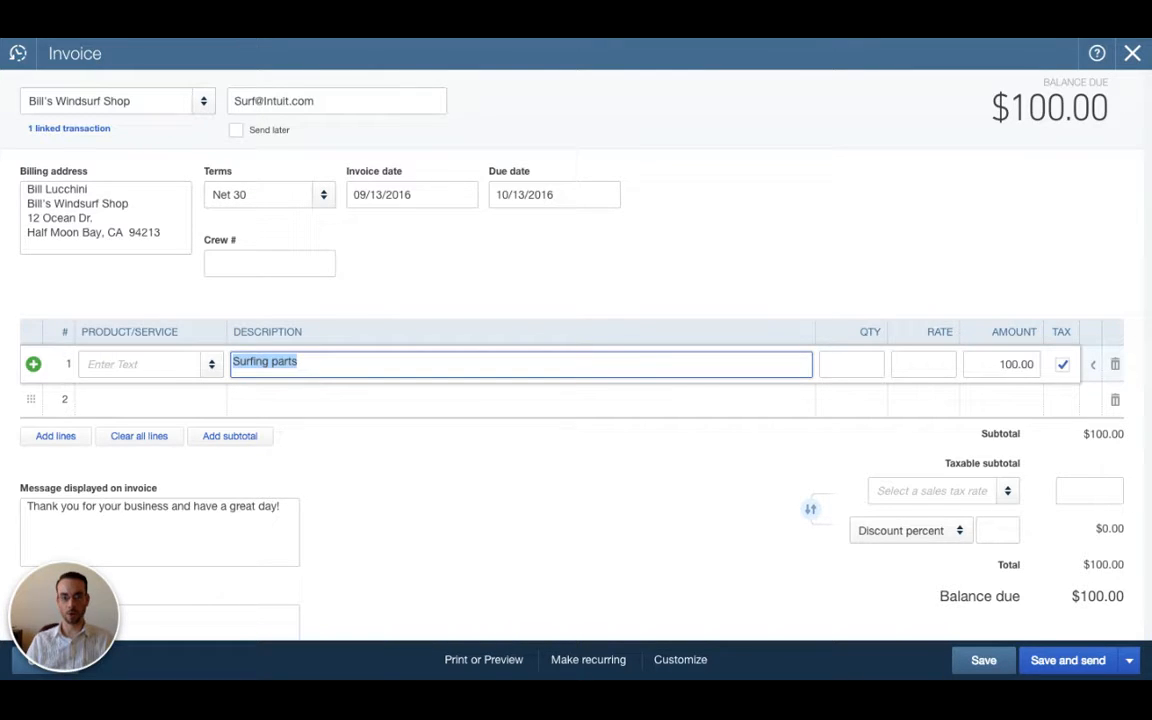
pyautogui.click(1093, 365)
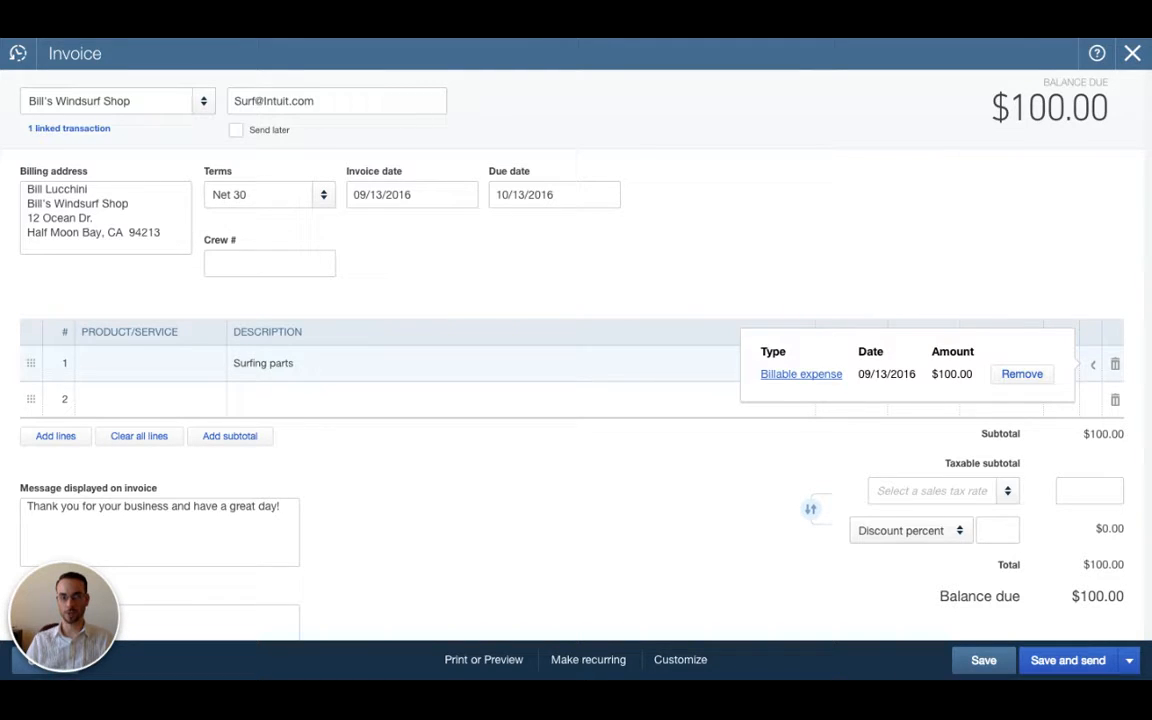
pyautogui.click(1093, 364)
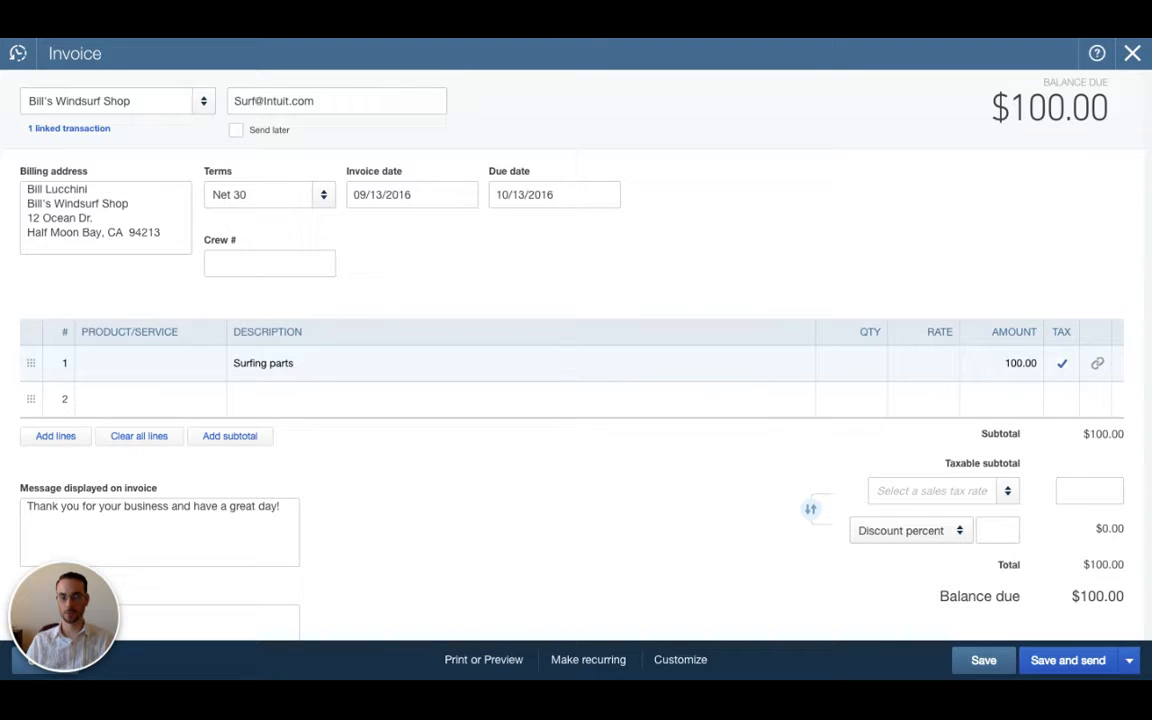
pyautogui.click(1097, 364)
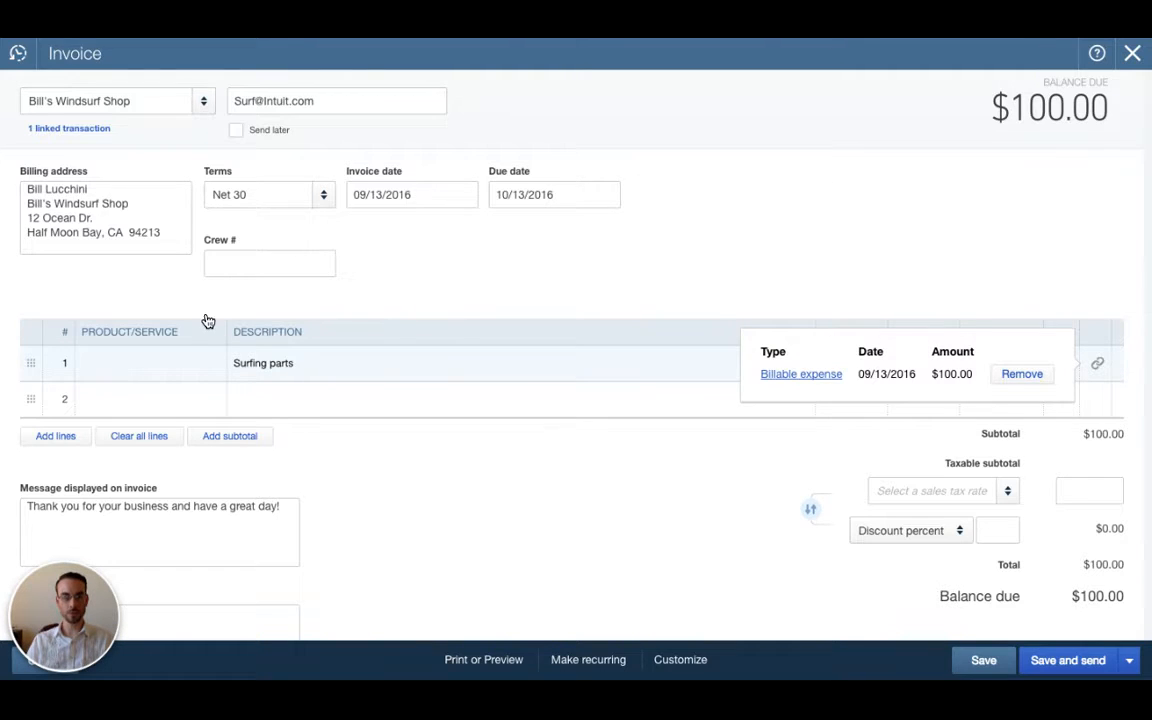
# Set the product/service of the first invoice line to Maintenance & Repair under Landscaping.
pyautogui.click(208, 354)
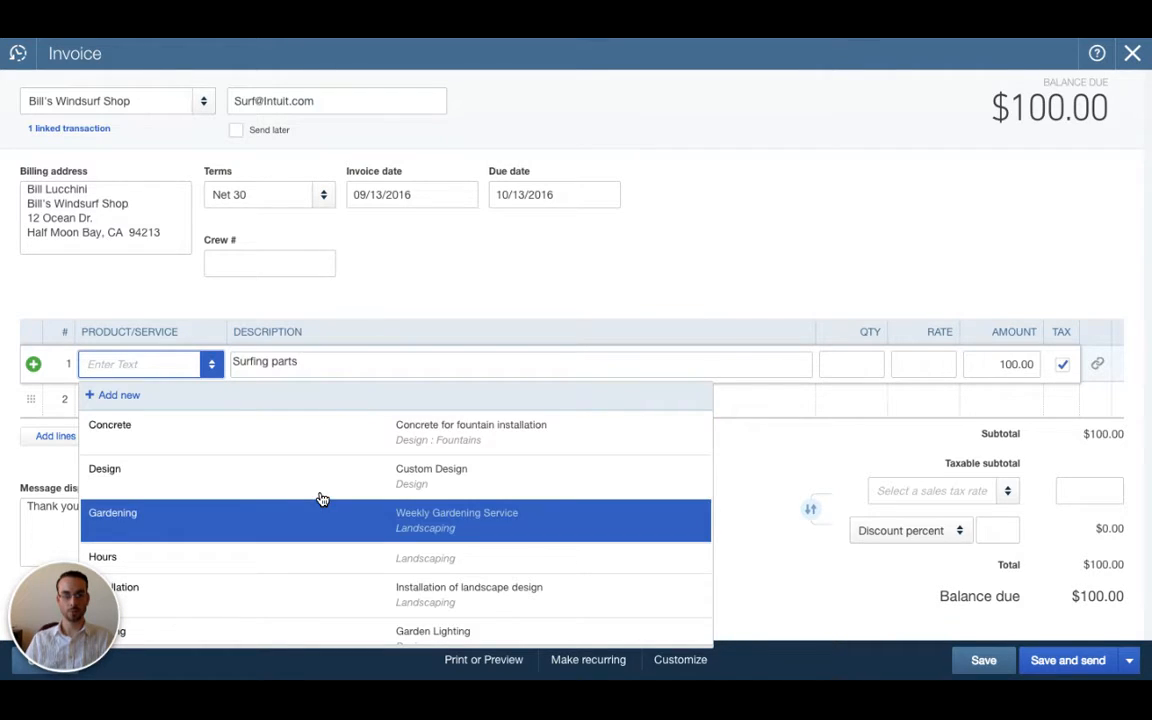
pyautogui.scroll(-3, 321, 499)
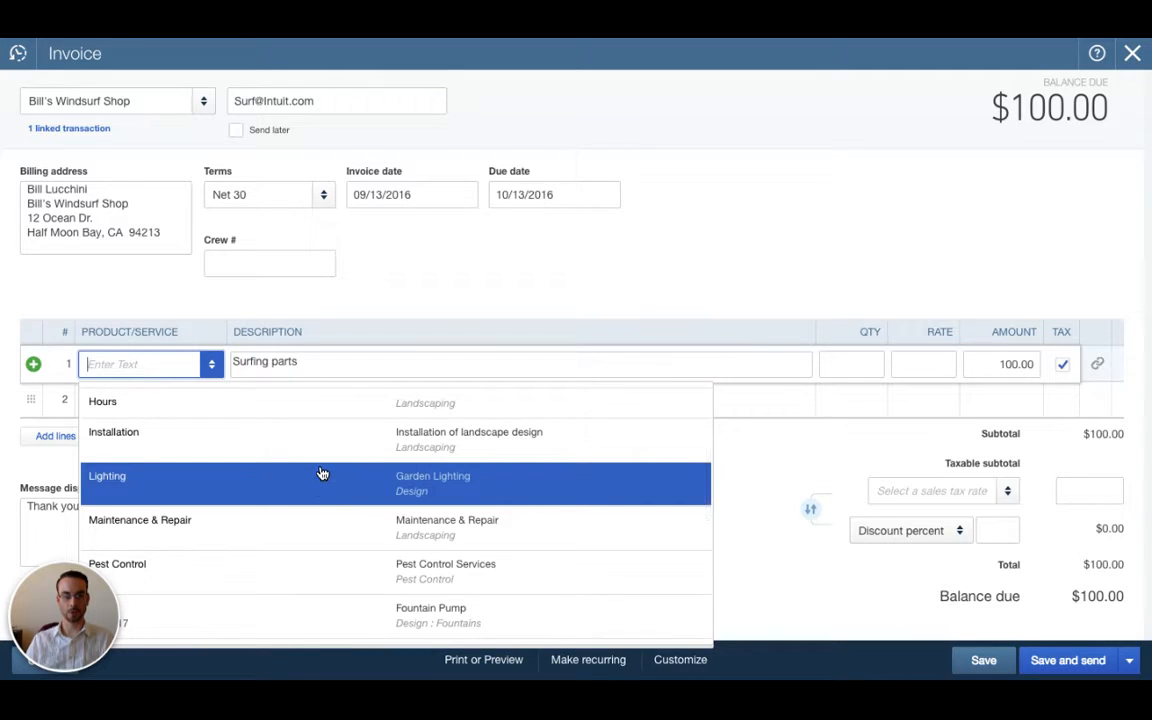
pyautogui.scroll(-1, 320, 492)
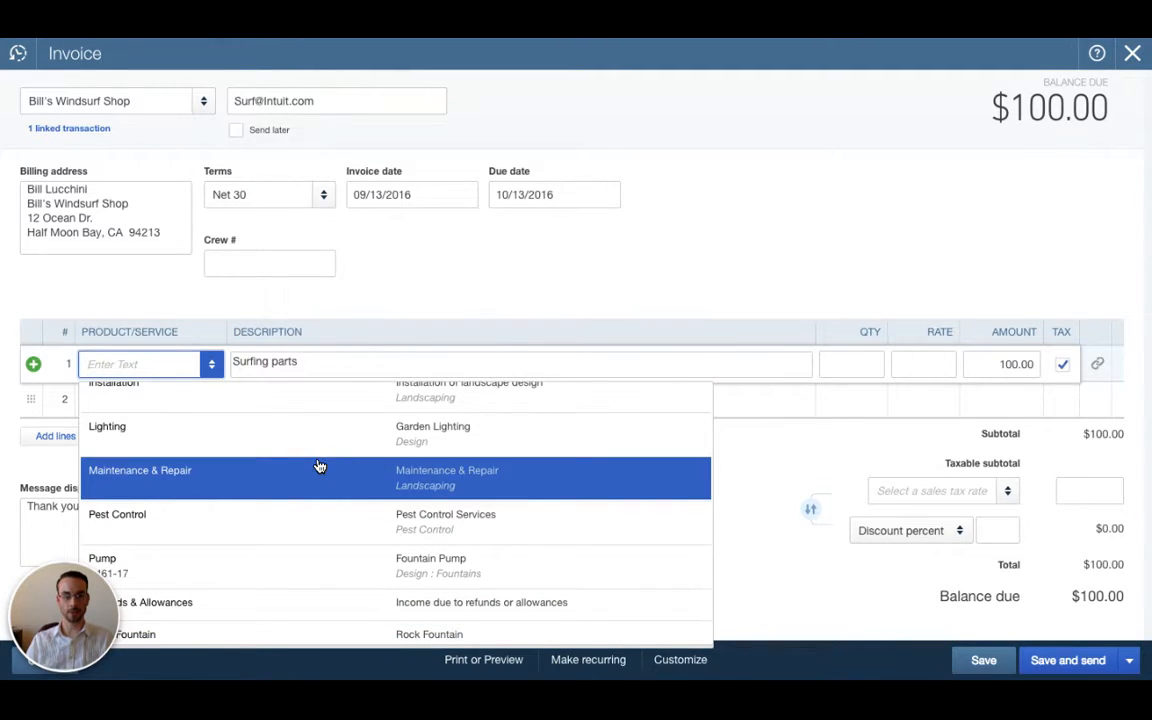
pyautogui.click(319, 467)
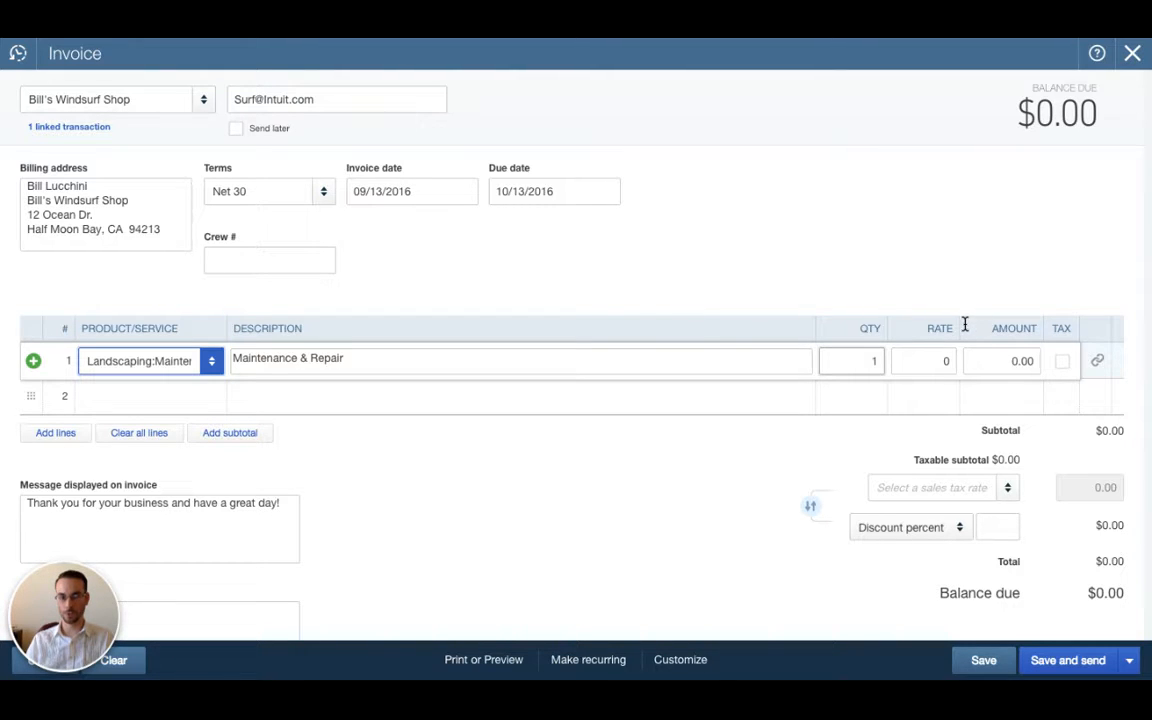
# Set the amount of the Maintenance & Repair invoice line to 100.
pyautogui.press('Tab')
pyautogui.press('Tab')
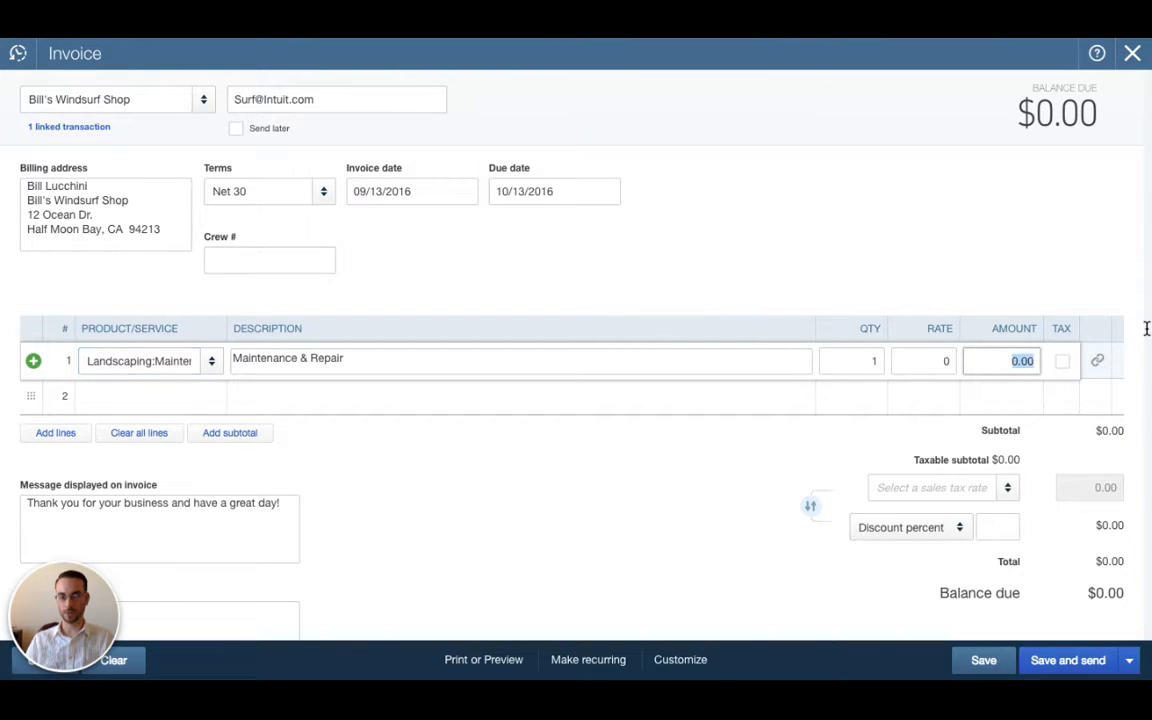
pyautogui.write('100')
pyautogui.press('Tab')
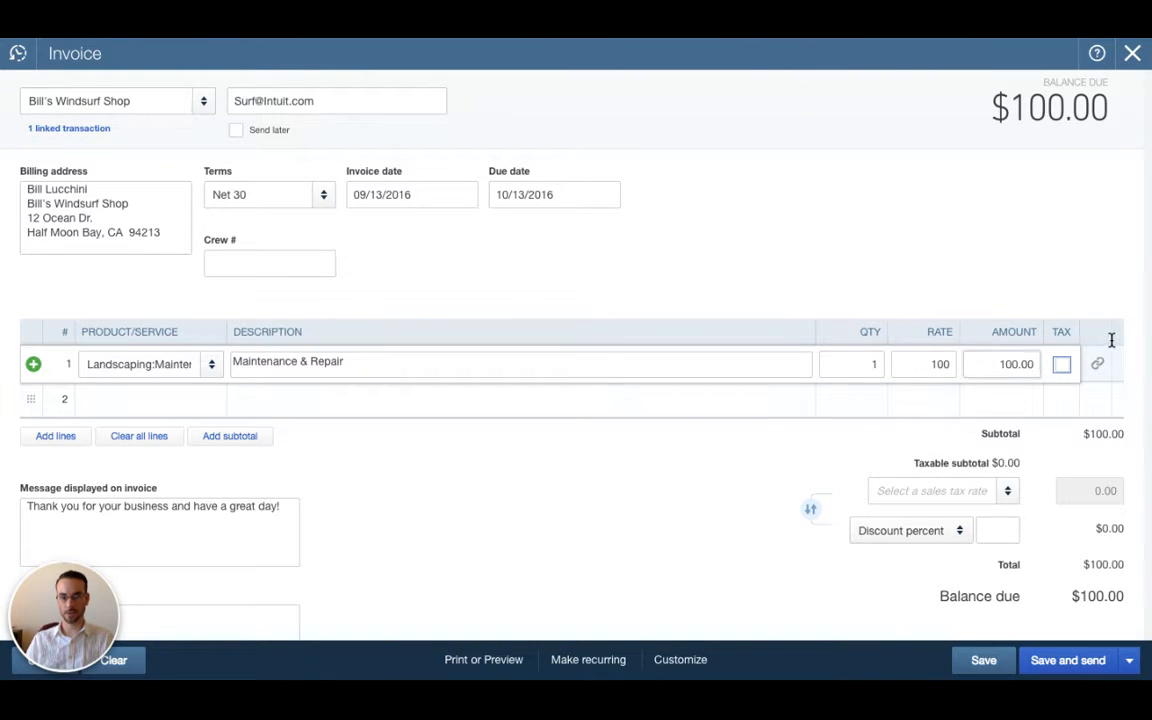
# Add the Installation service under Landscaping as the second line of the invoice.
pyautogui.press('Tab')
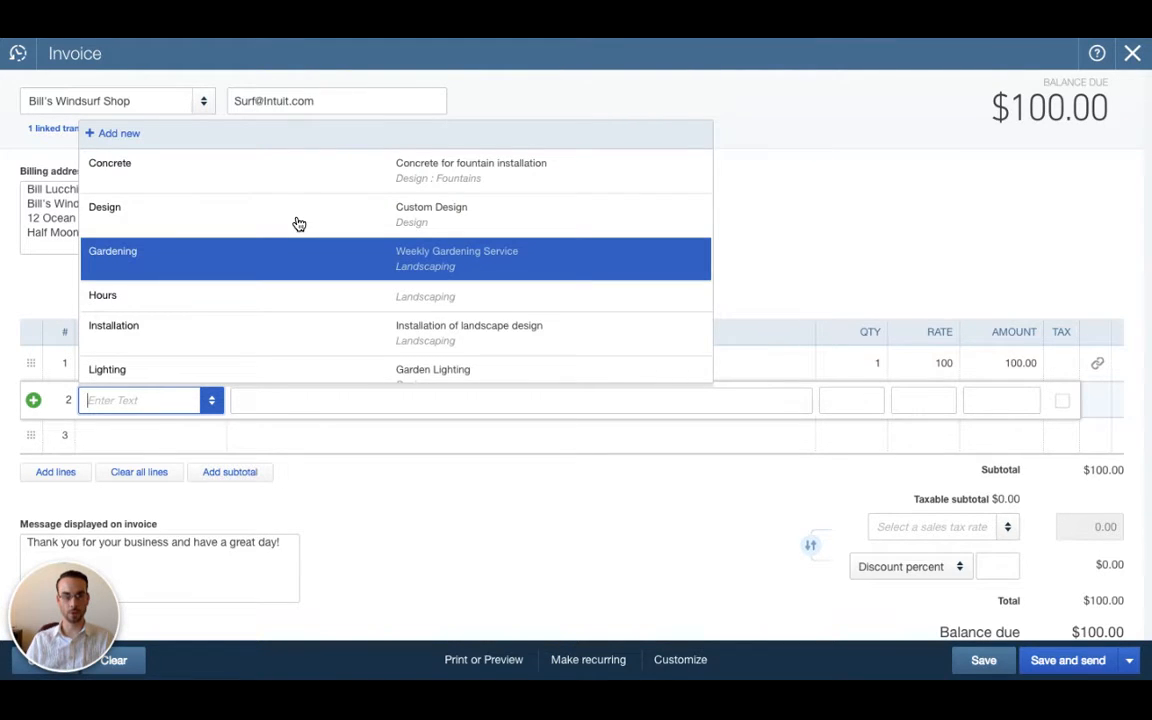
pyautogui.press('Down')
pyautogui.press('Down')
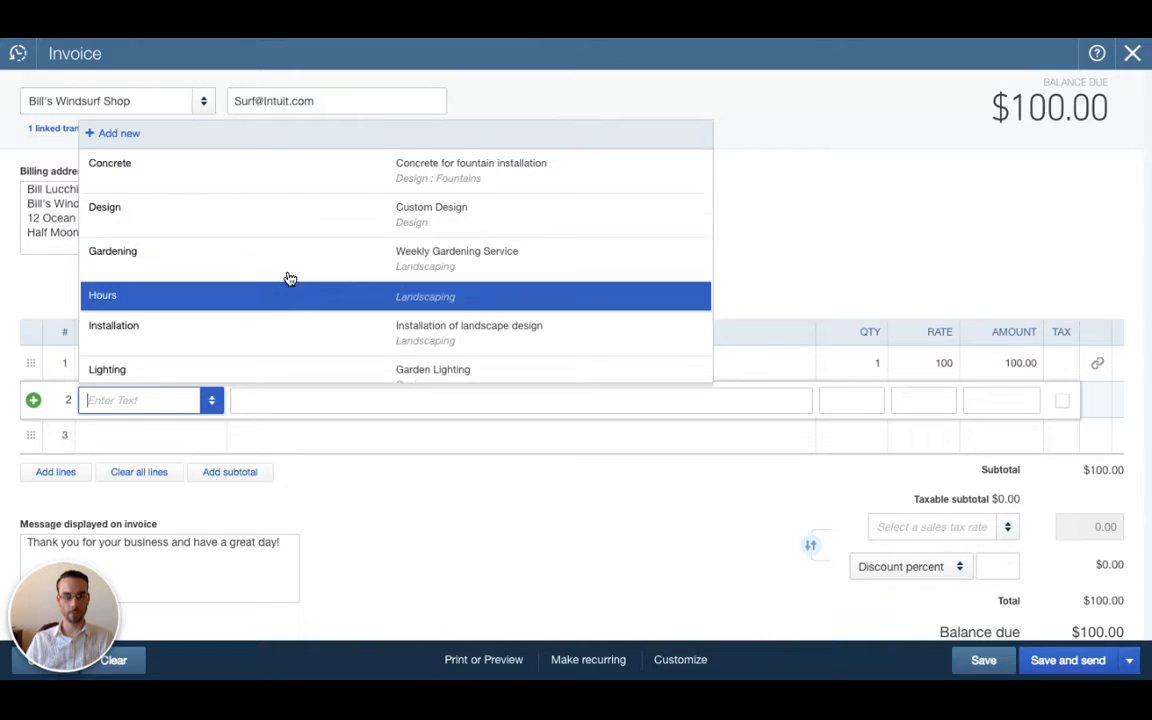
pyautogui.press('Return')
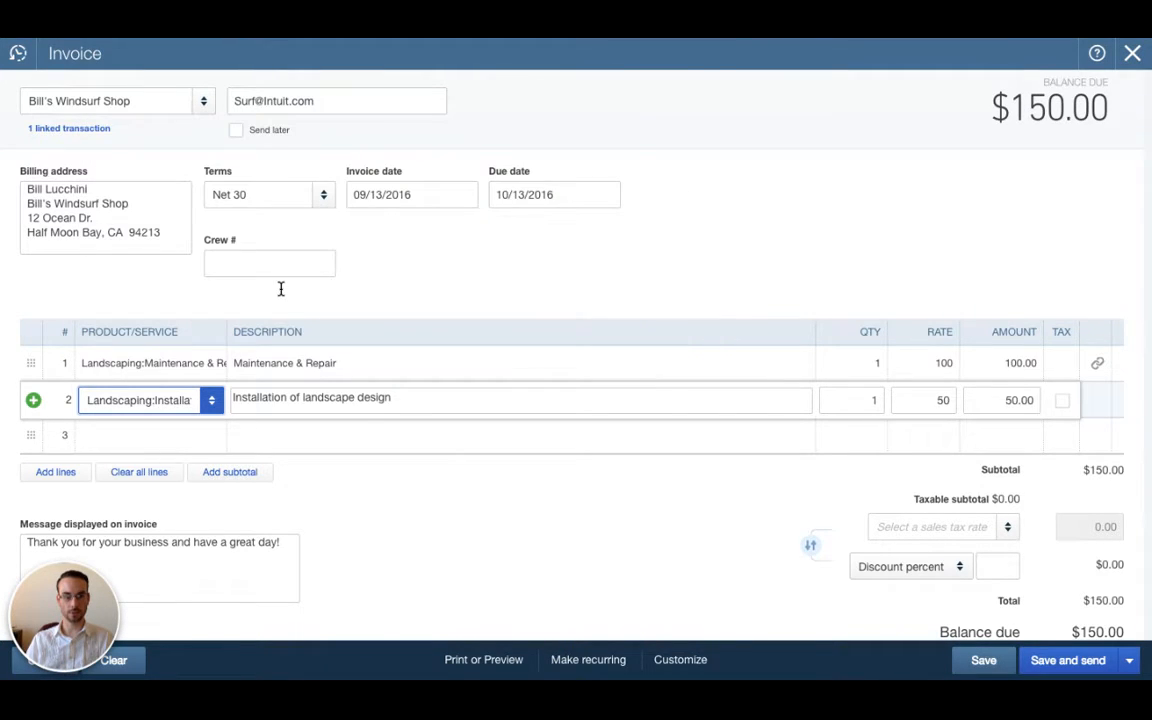
# Set the quantity of the Installation invoice line to 5.
pyautogui.press('Tab')
pyautogui.press('Tab')
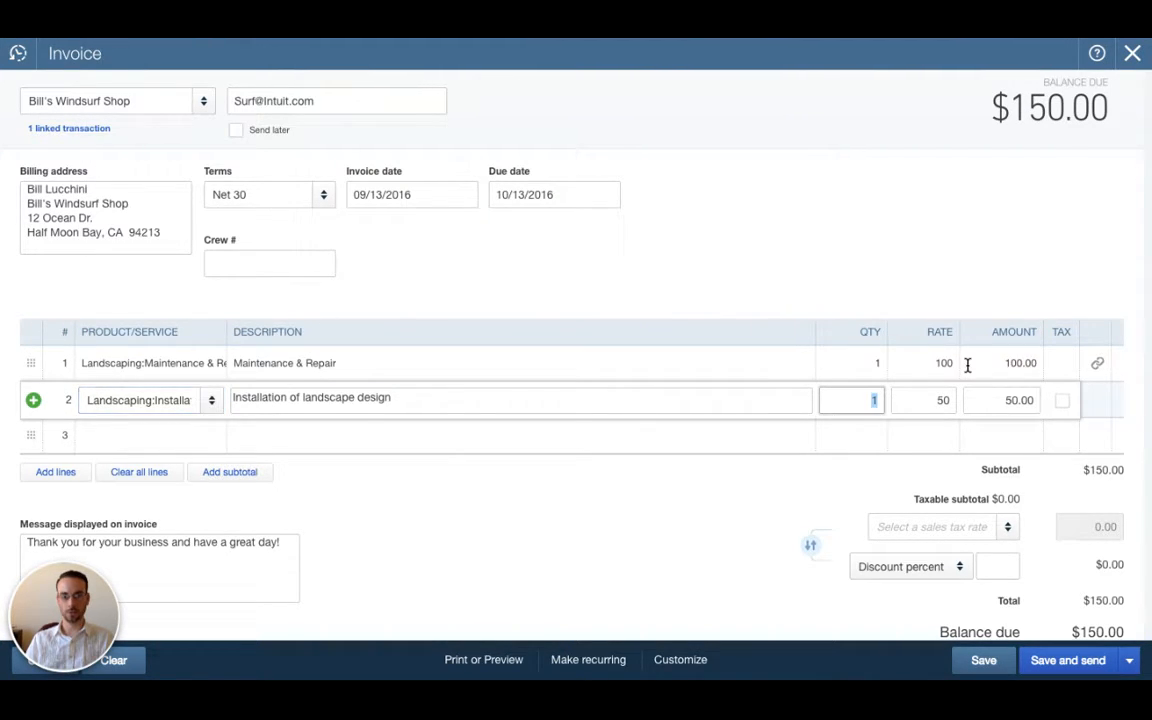
pyautogui.write('5')
pyautogui.press('Tab')
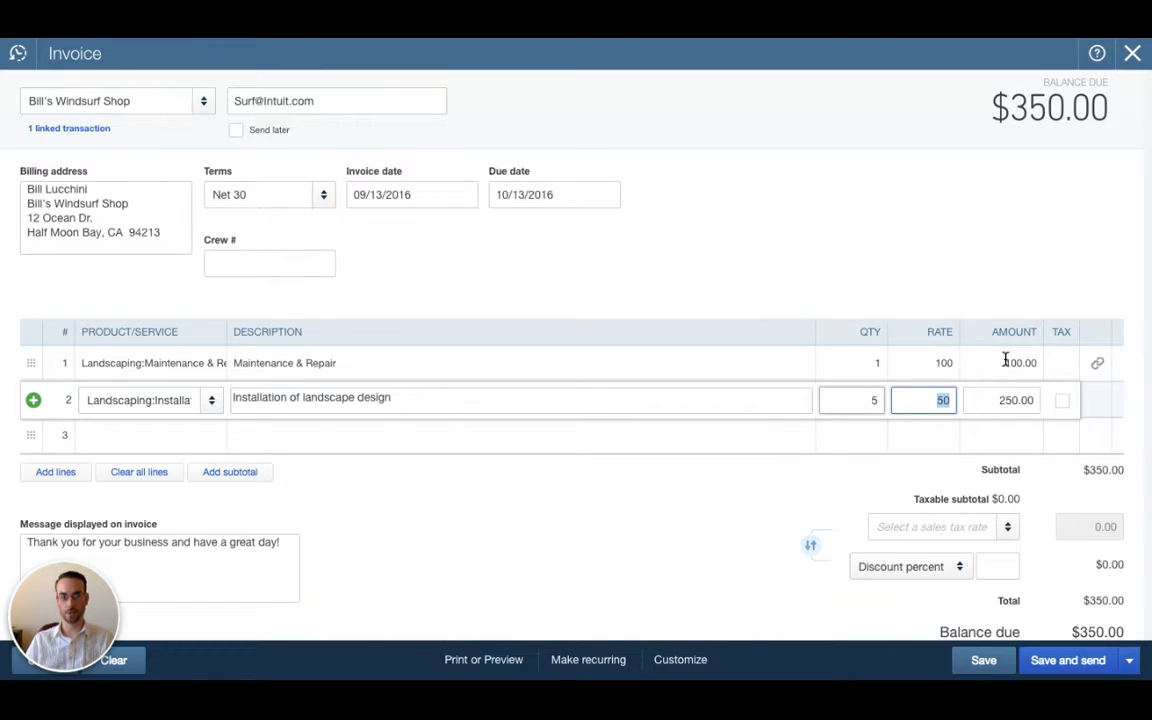
pyautogui.click(1020, 240)
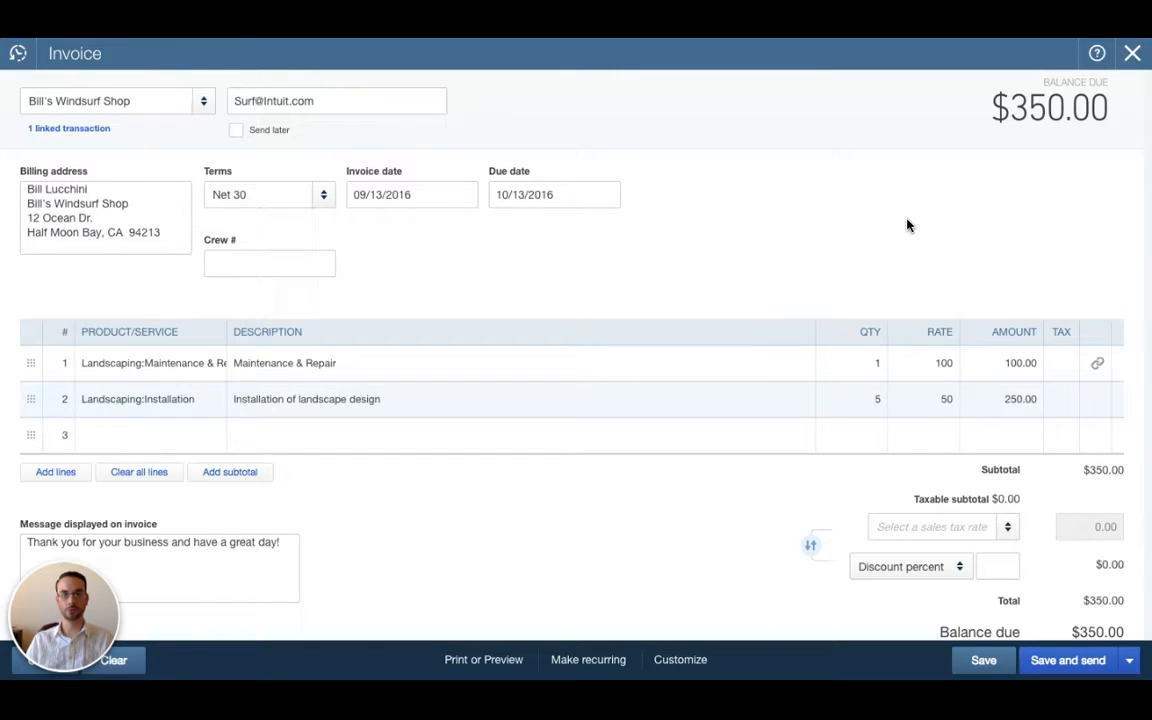
# Review the completed invoice for Bill's Windsurf Shop, save it, and email it to the customer with the send-and-close option.
pyautogui.scroll(-1, 908, 225)
pyautogui.scroll(-5, 907, 225)
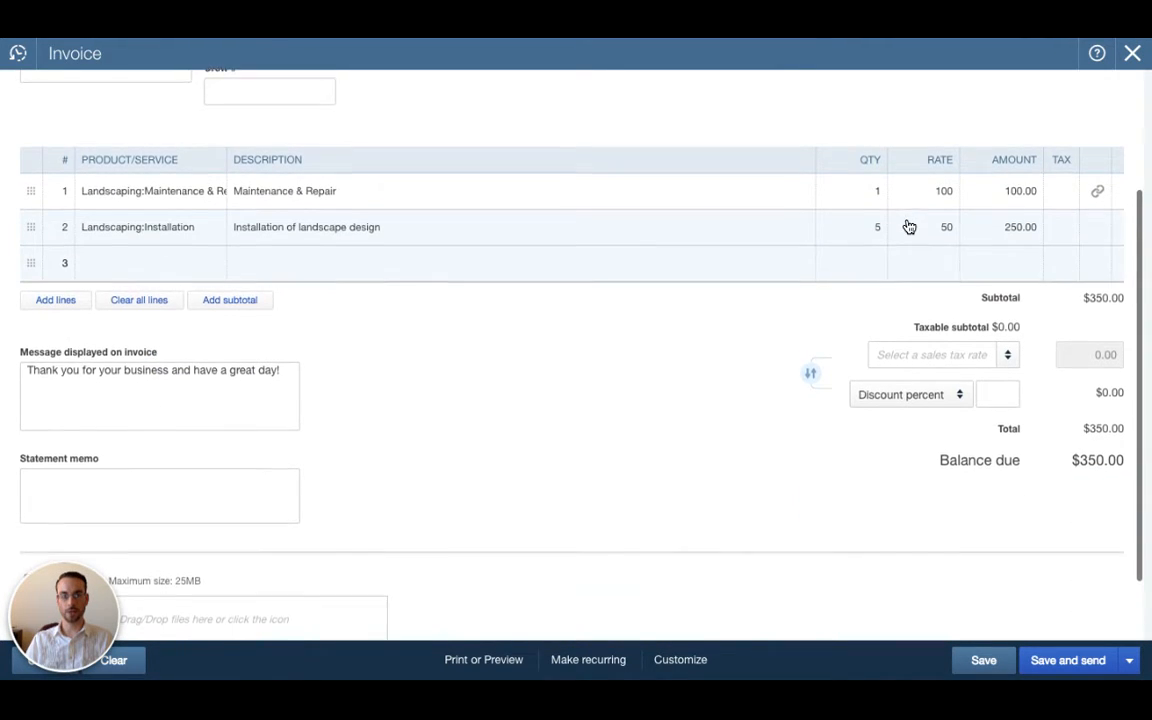
pyautogui.scroll(5, 907, 225)
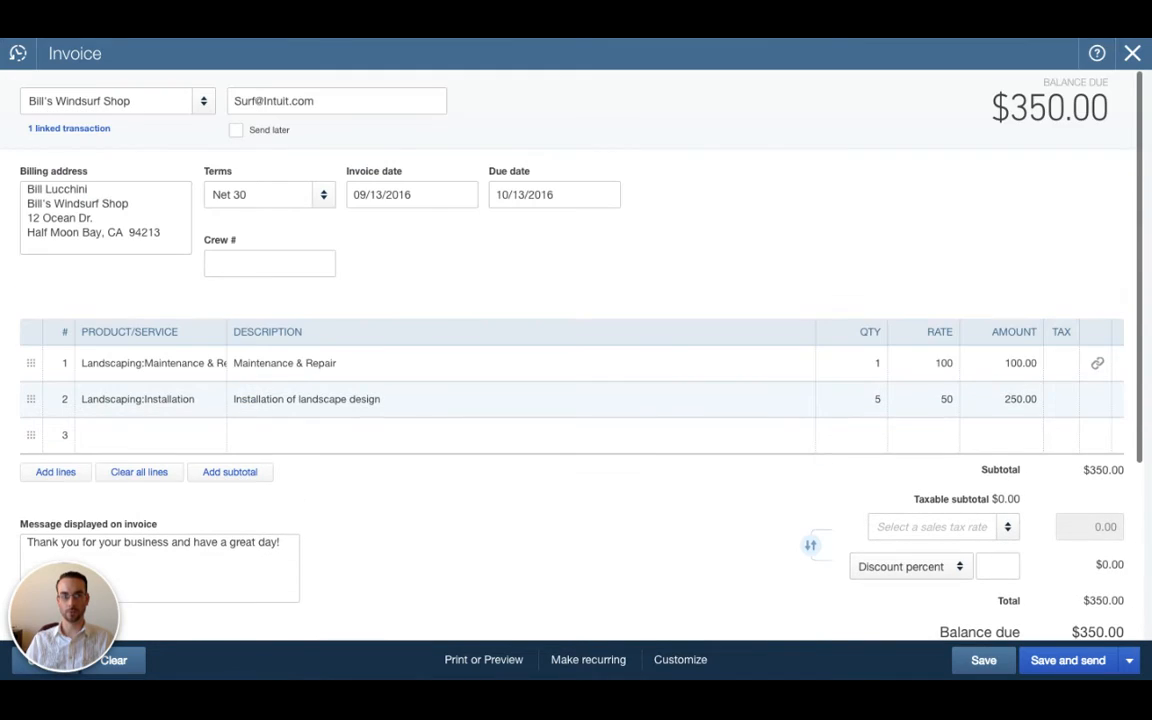
pyautogui.click(312, 101)
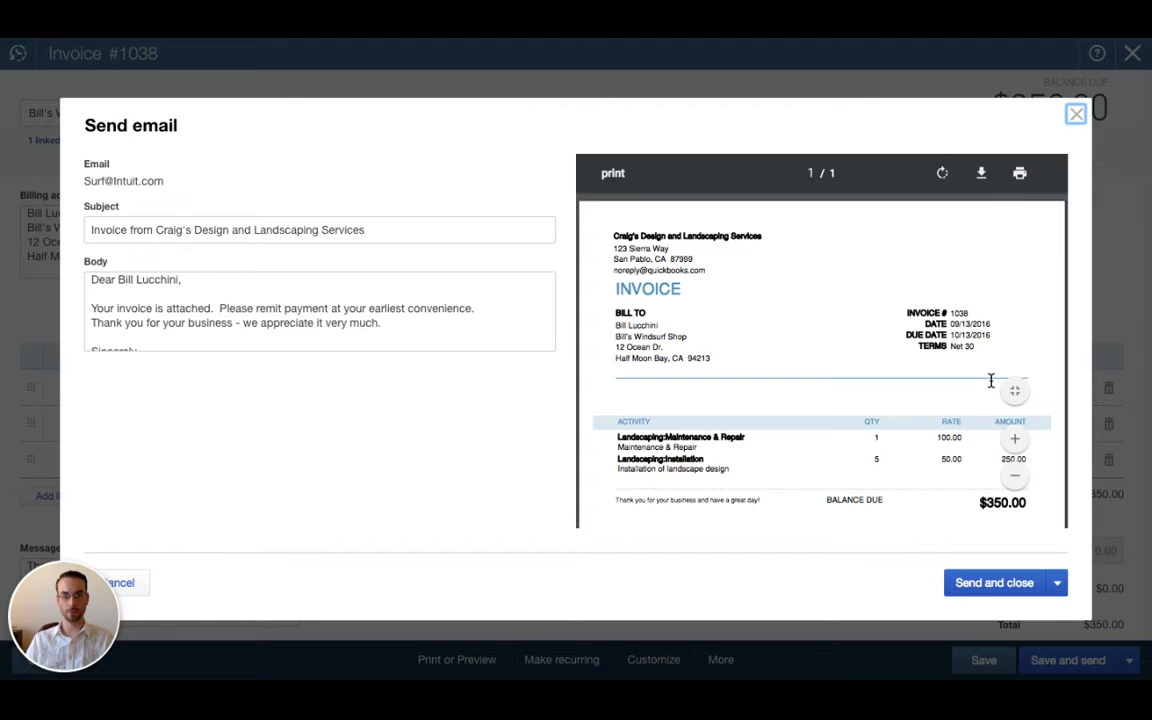
pyautogui.click(1057, 582)
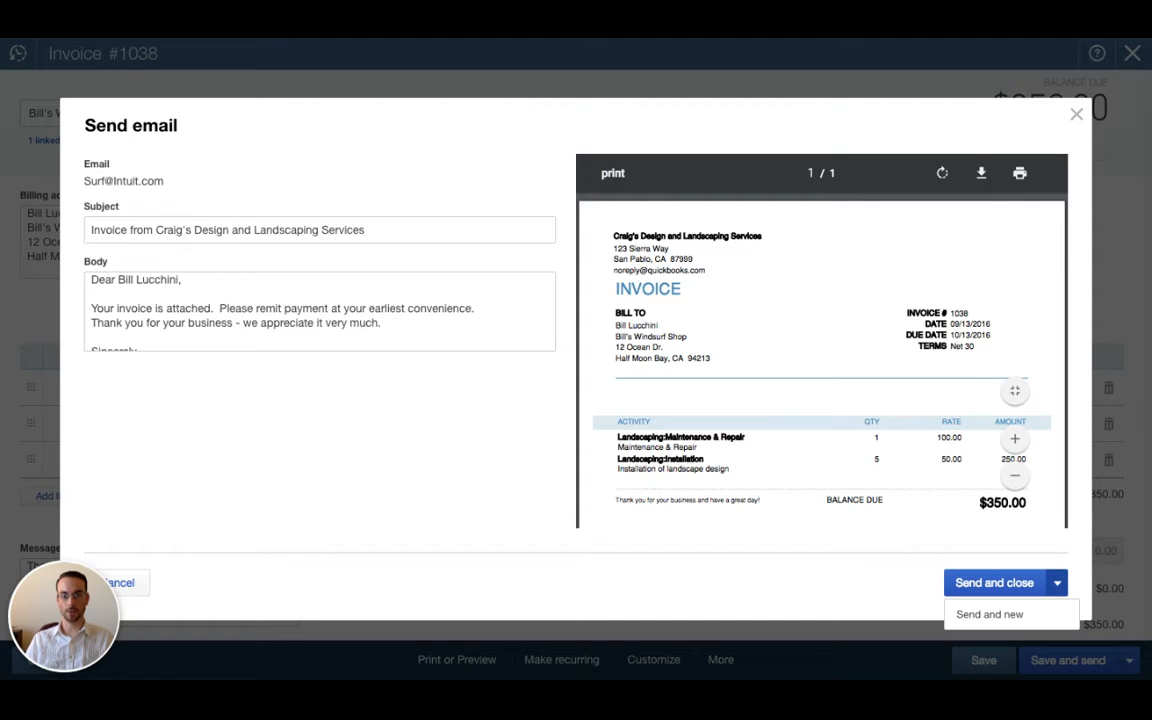
pyautogui.click(1057, 582)
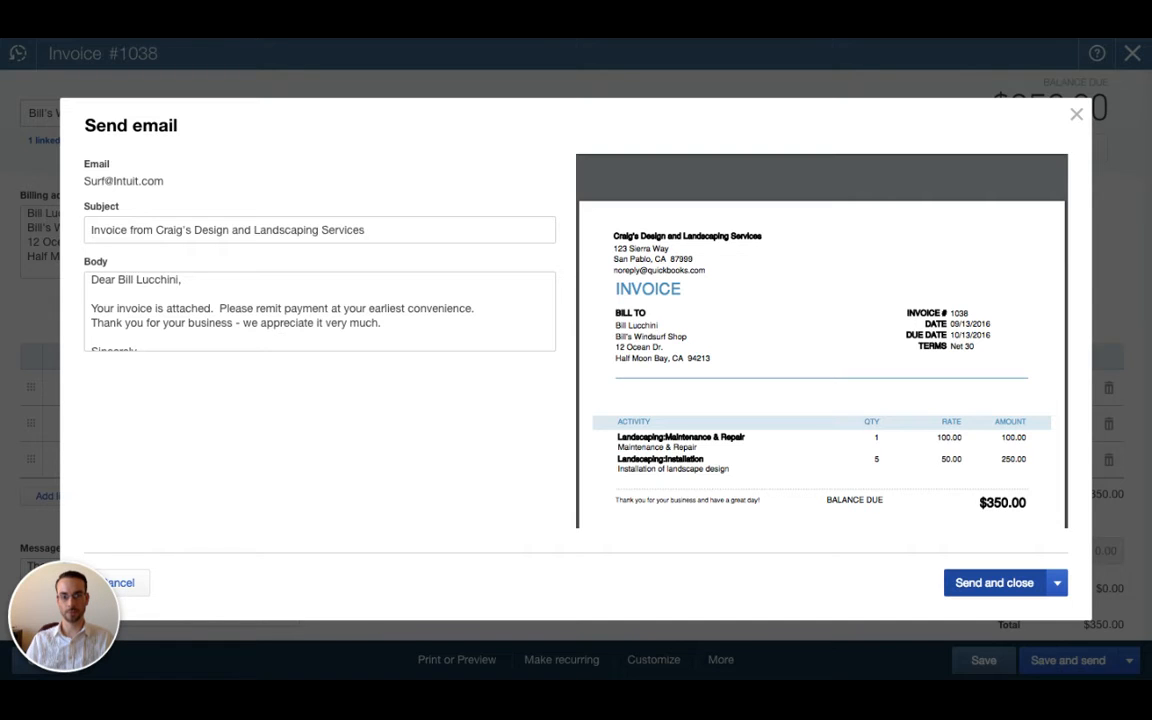
pyautogui.click(994, 583)
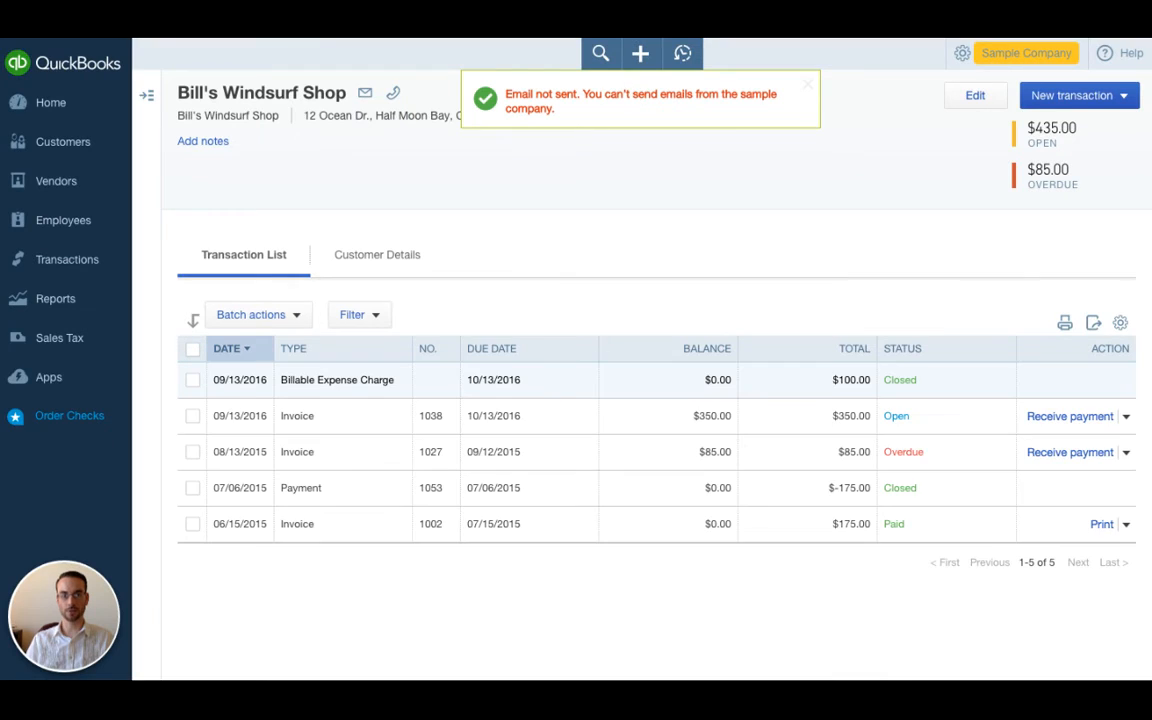